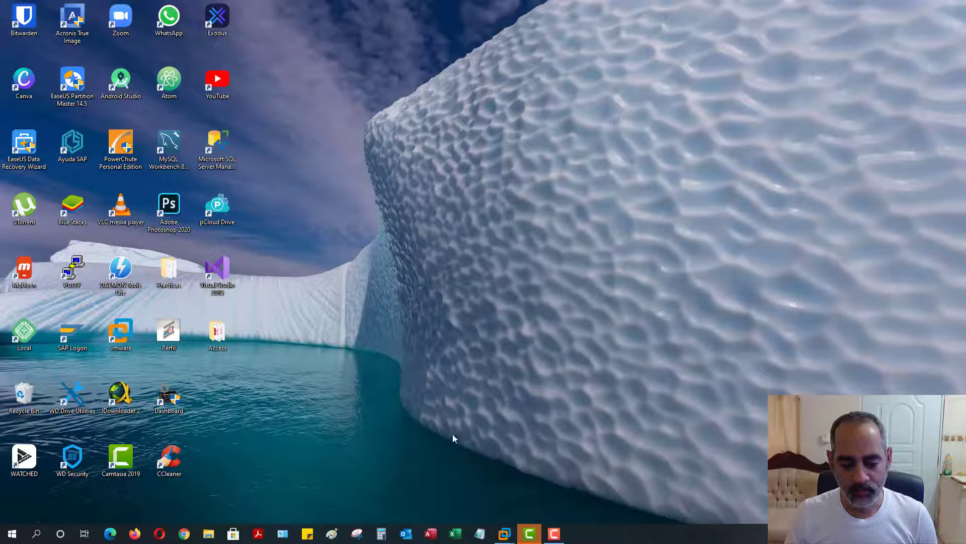
# Step: Switch to the Windows 10 Pro virtual machine and open the GUI770_1-70004692 folder inside Downloads
pyautogui.moveTo(509, 527)
pyautogui.click(563, 462)
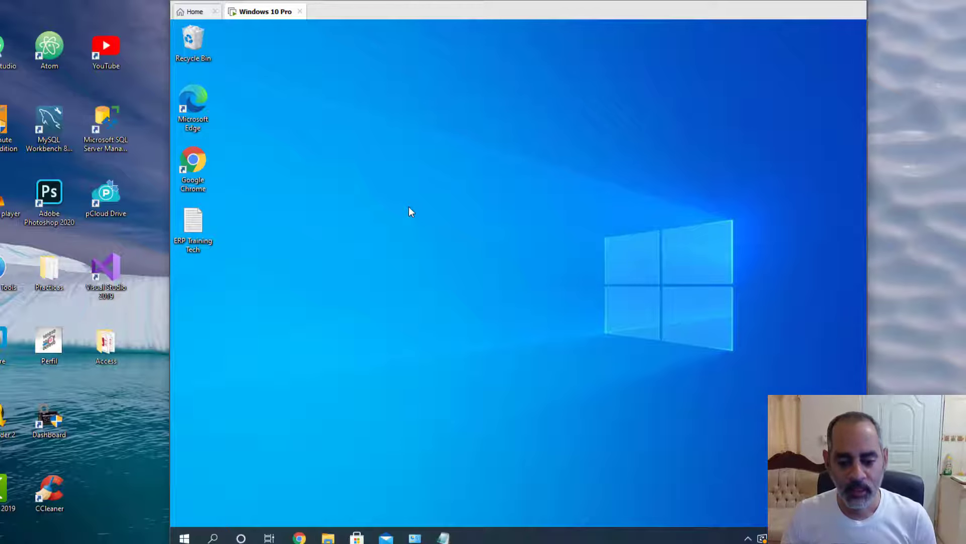
pyautogui.click(328, 538)
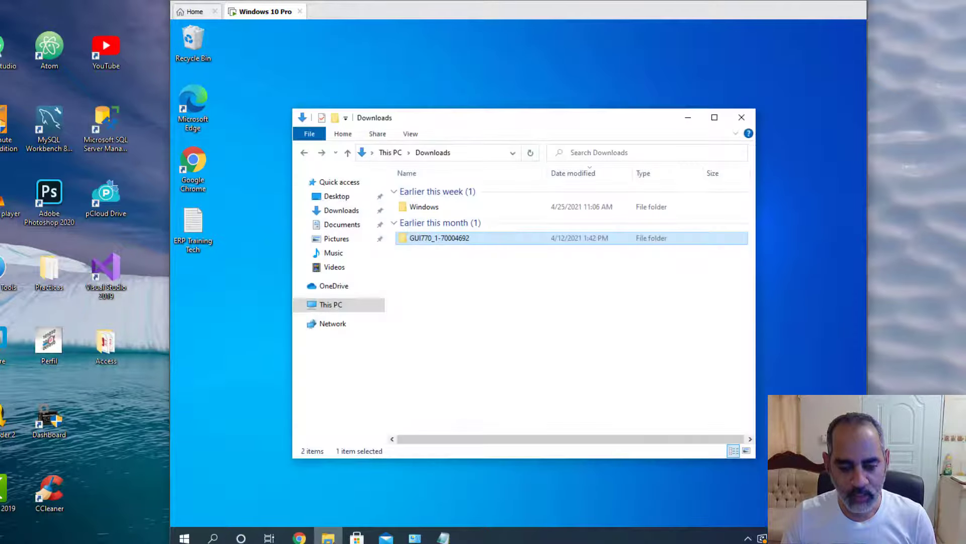
pyautogui.click(461, 307)
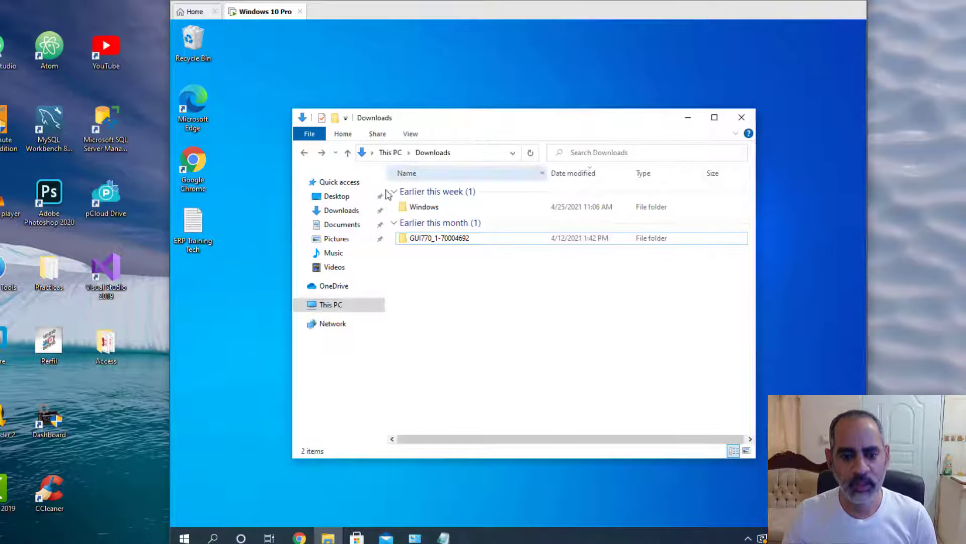
pyautogui.click(344, 210)
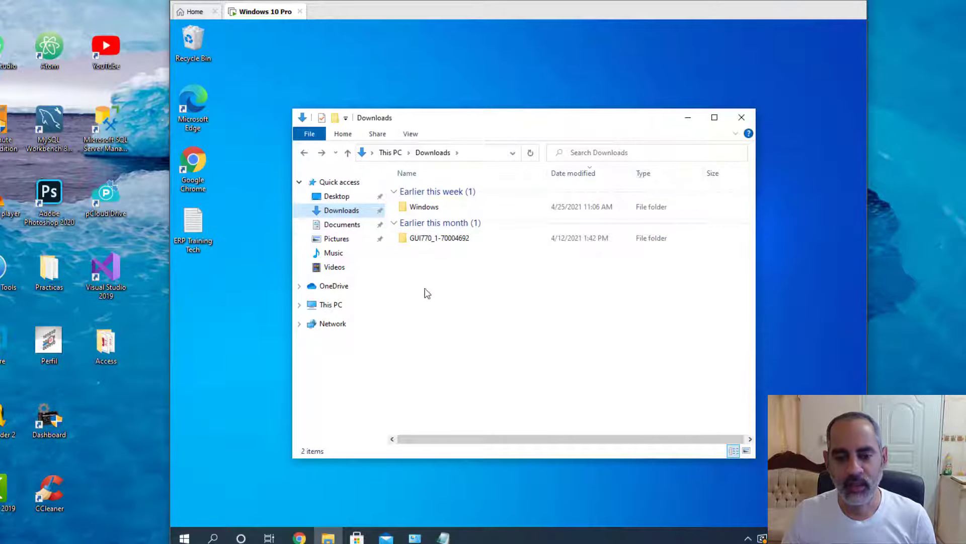
pyautogui.click(431, 243)
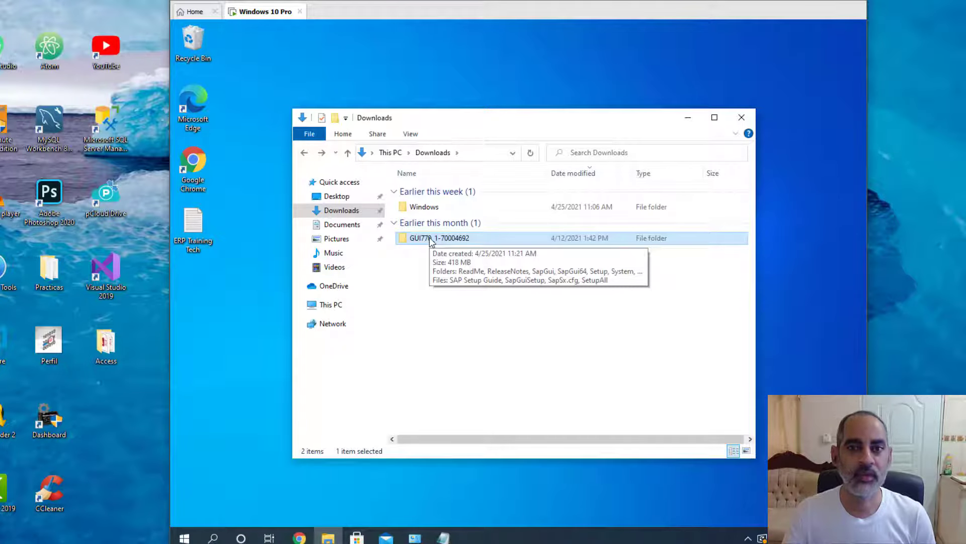
pyautogui.click(428, 270)
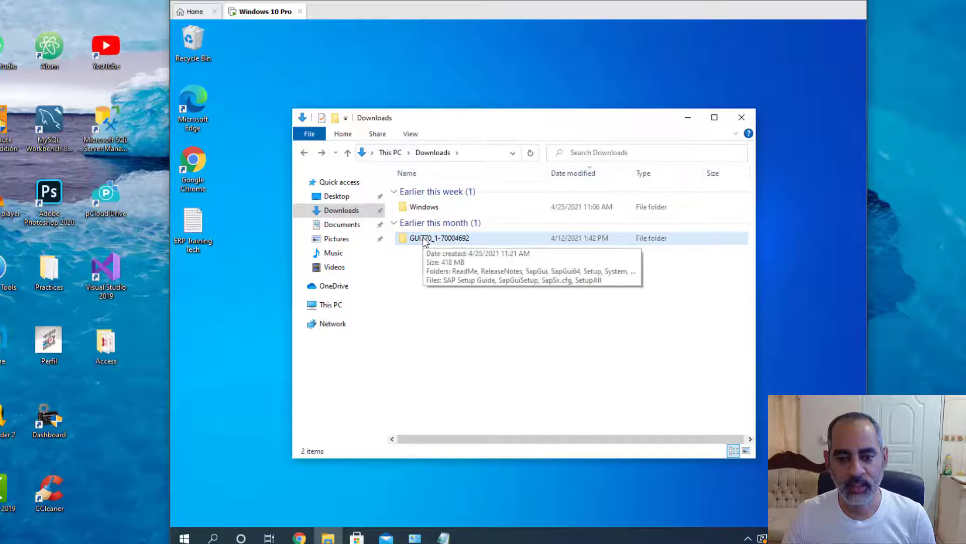
pyautogui.doubleClick(426, 239)
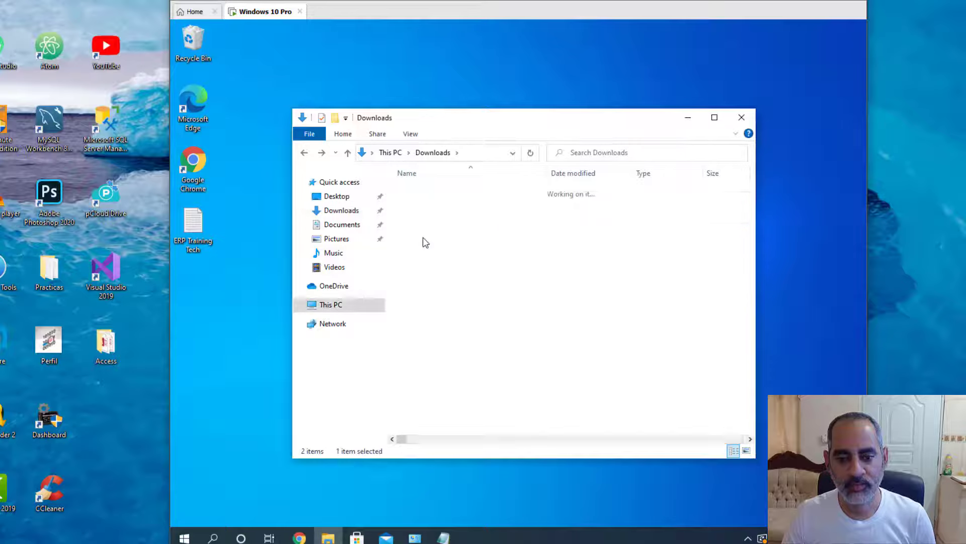
pyautogui.click(304, 152)
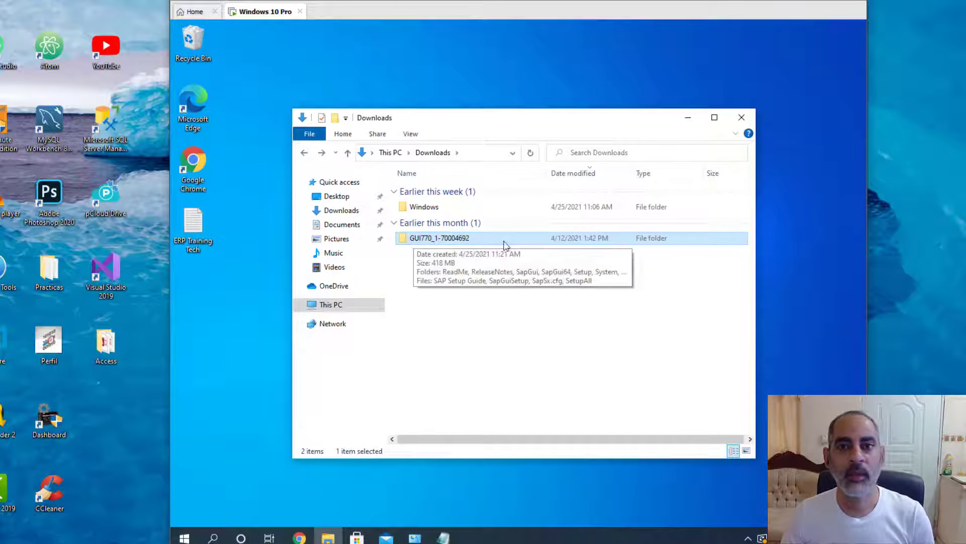
pyautogui.doubleClick(418, 239)
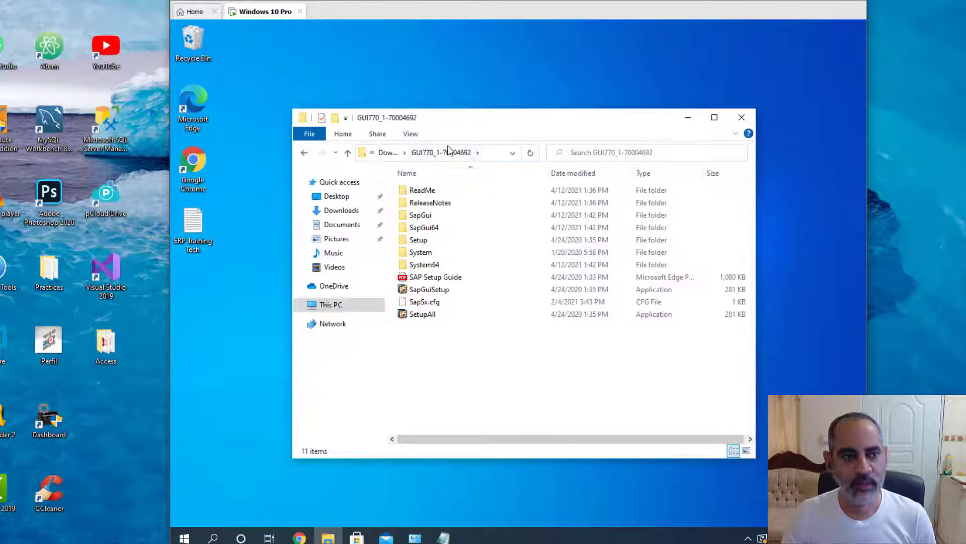
# Step: Run the SetupAll application from the installation folder and allow it to make changes to the device
pyautogui.click(421, 321)
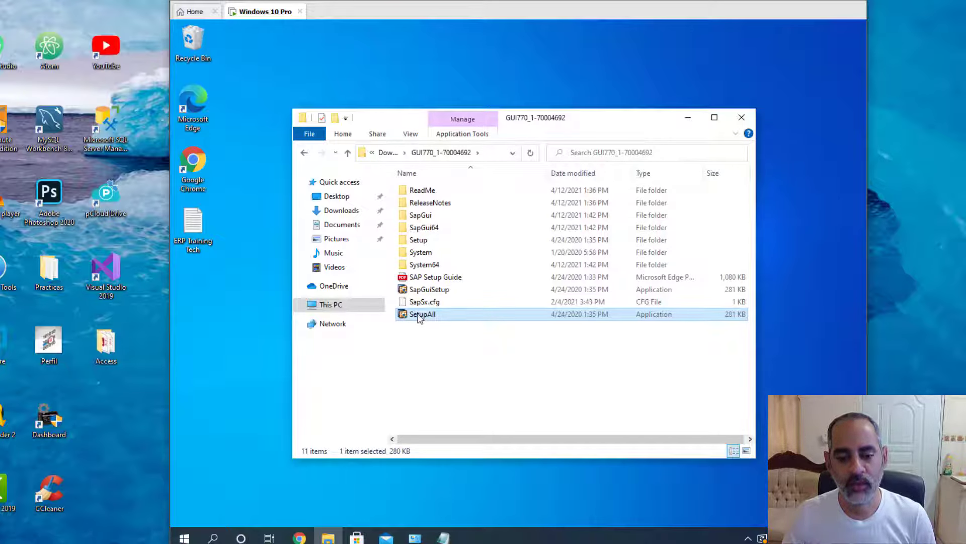
pyautogui.doubleClick(419, 314)
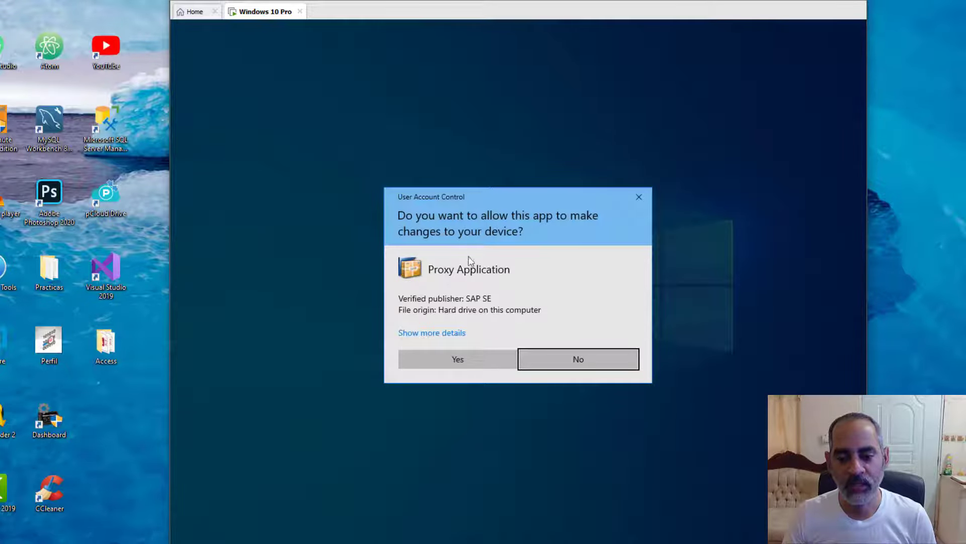
pyautogui.click(459, 360)
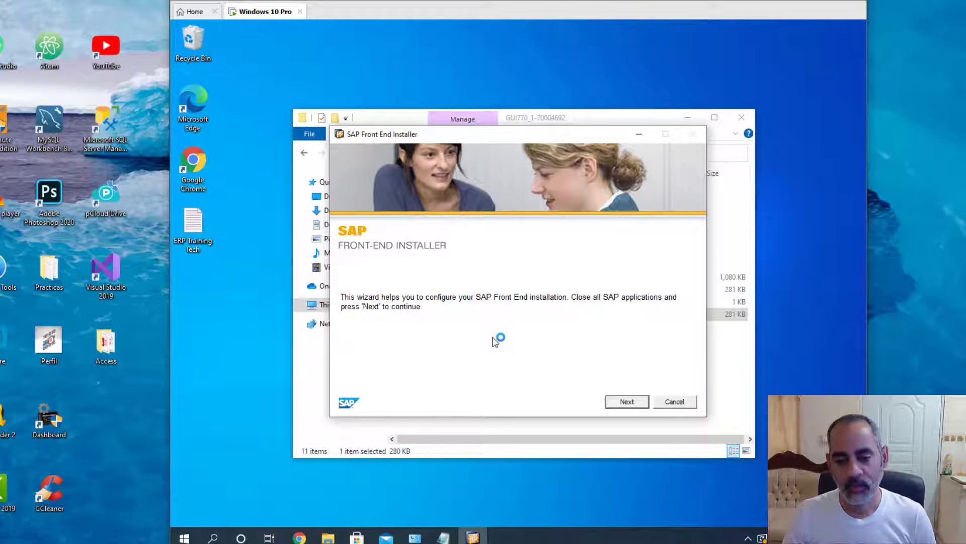
# Step: Install all available SAP front-end components, accepting the default target directories for SAP GUI 7.70 and 64Bit RFC Controls, and close the installer
pyautogui.click(627, 402)
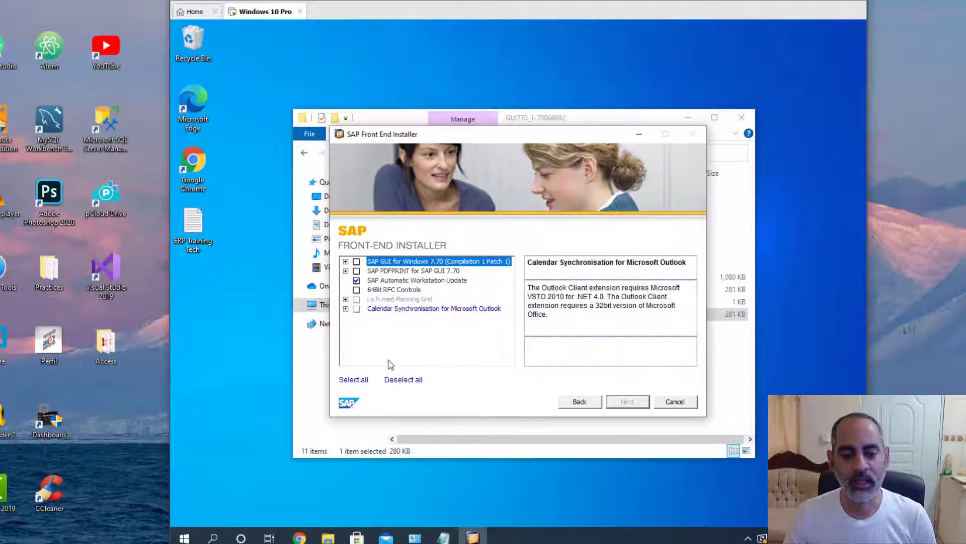
pyautogui.click(354, 380)
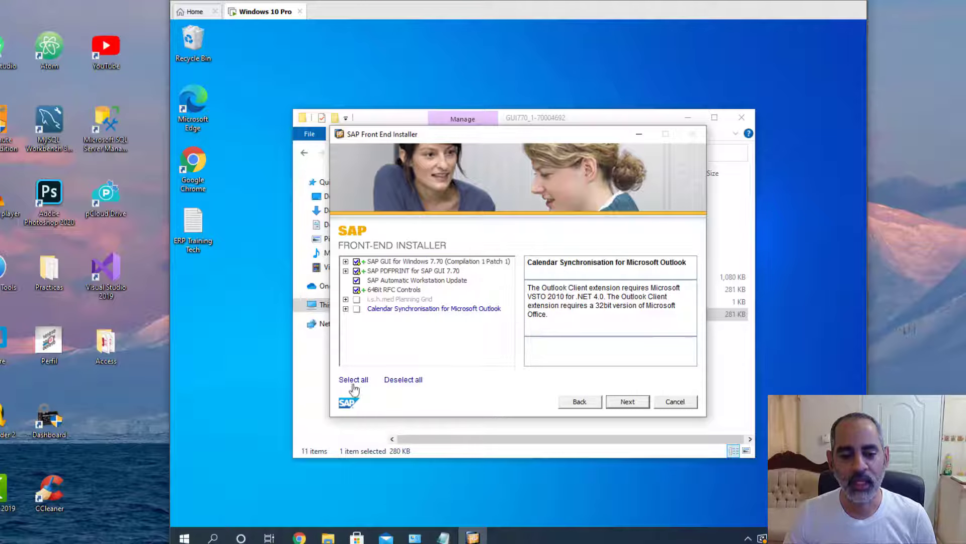
pyautogui.click(629, 404)
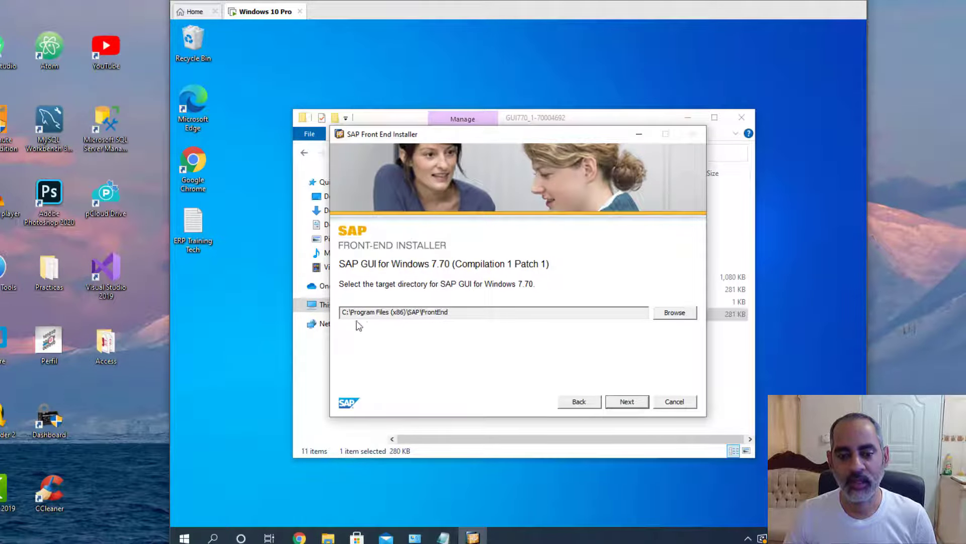
pyautogui.click(627, 401)
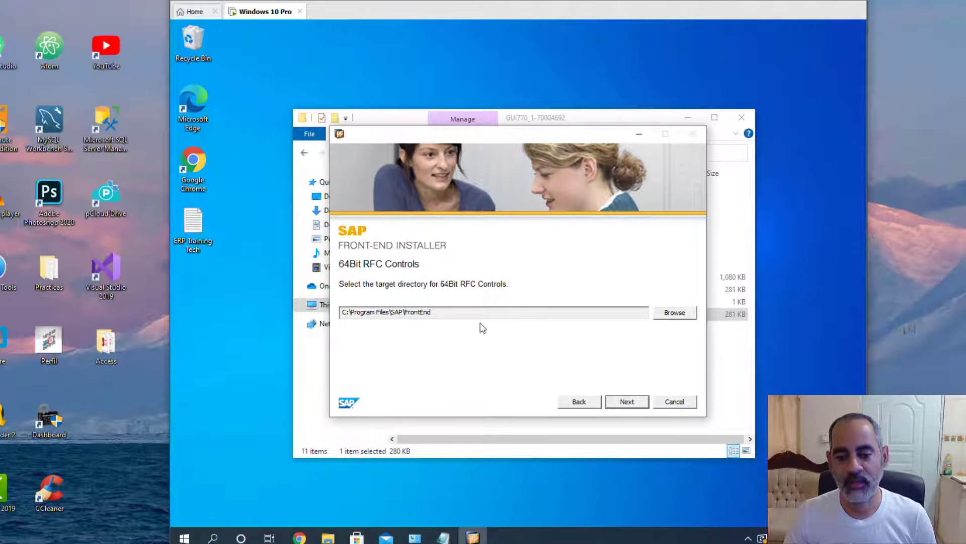
pyautogui.click(626, 401)
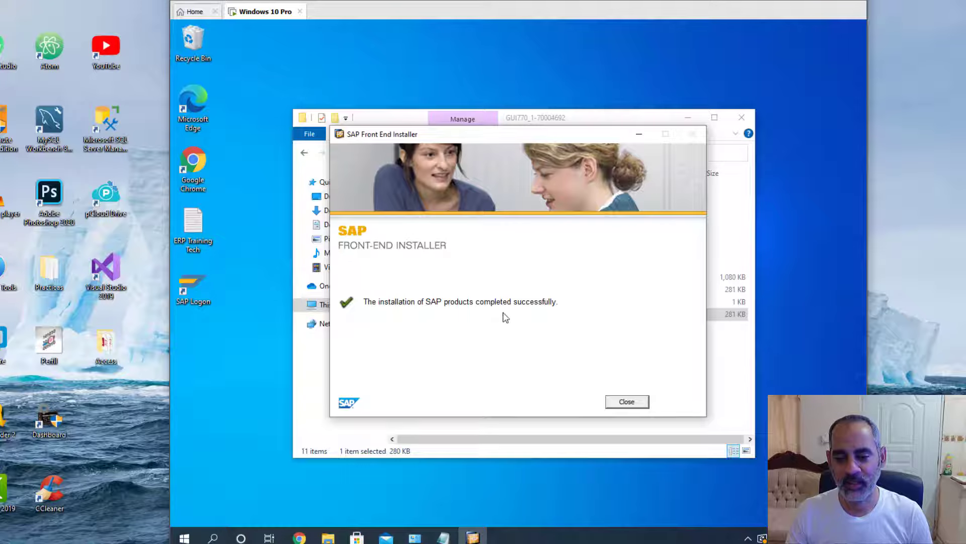
pyautogui.click(626, 401)
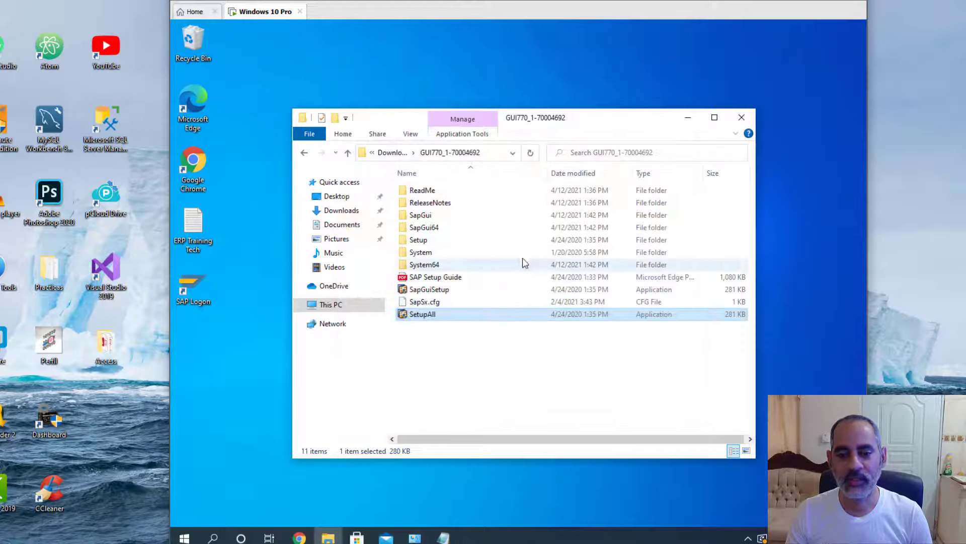
# Step: Go back from the installation folder to Downloads and minimize the File Explorer window
pyautogui.click(464, 362)
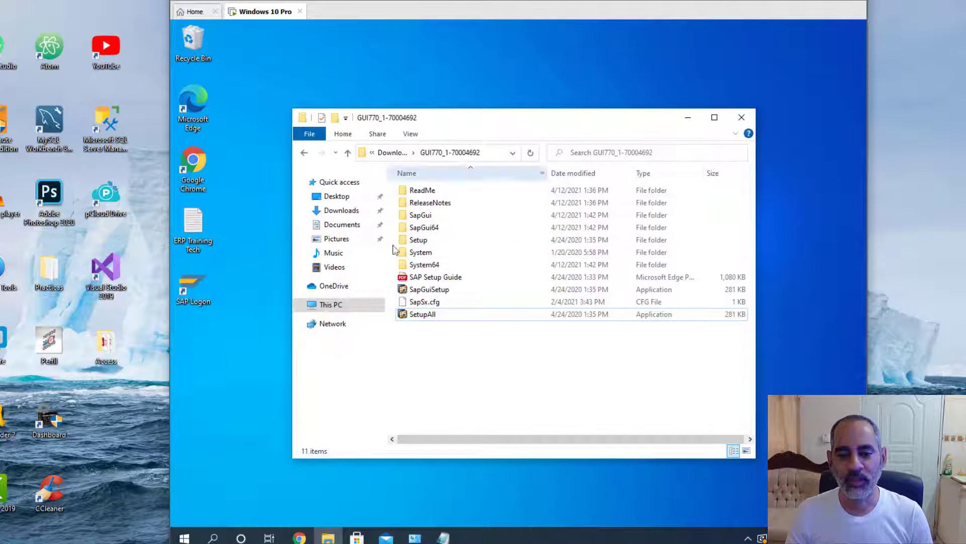
pyautogui.click(304, 152)
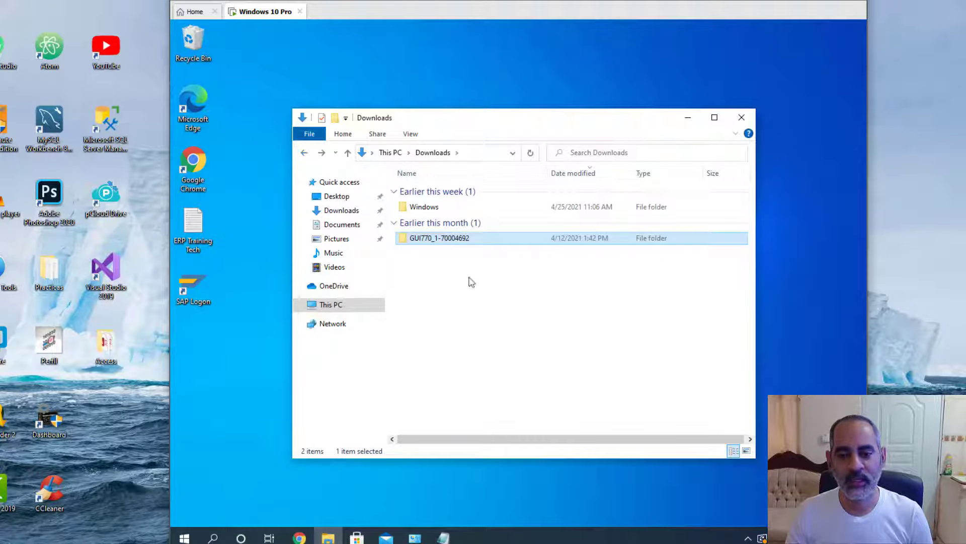
pyautogui.click(431, 299)
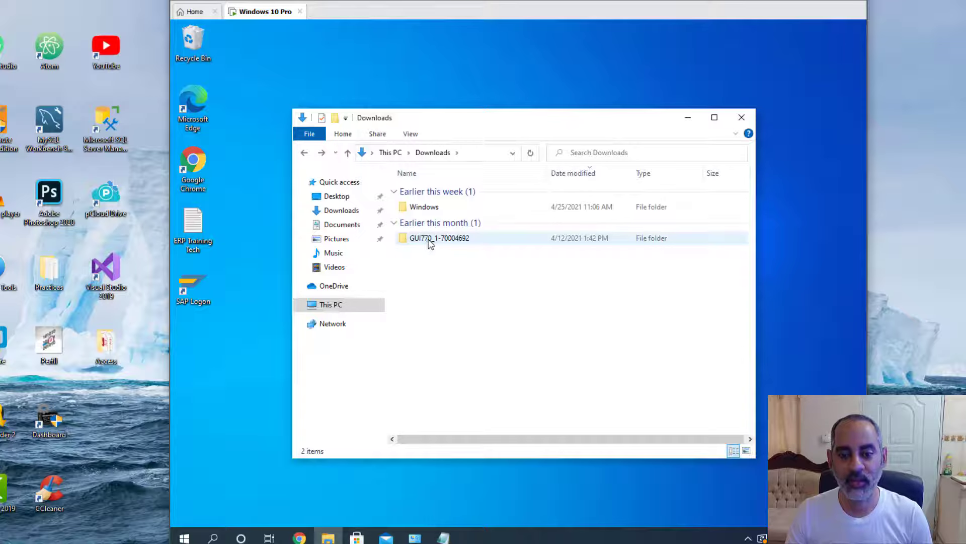
pyautogui.doubleClick(430, 239)
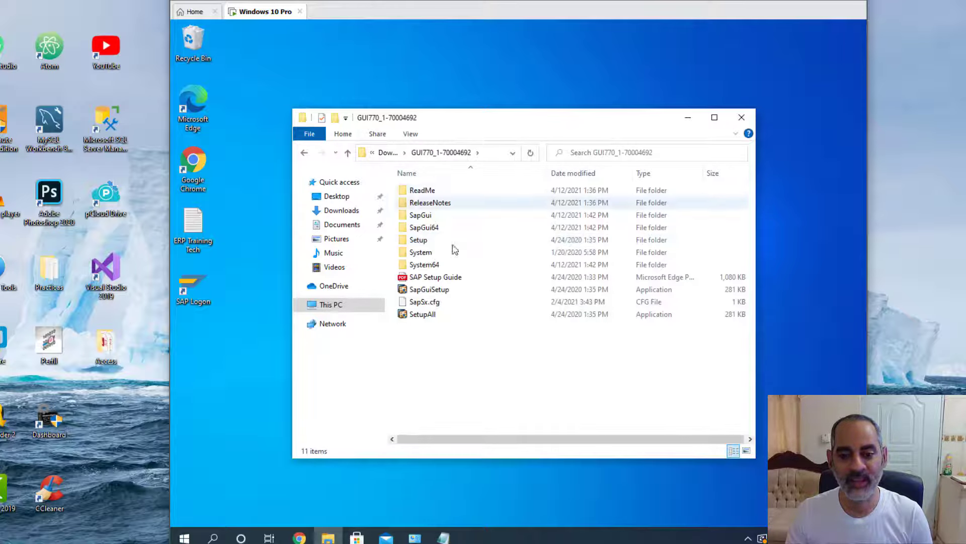
pyautogui.click(304, 152)
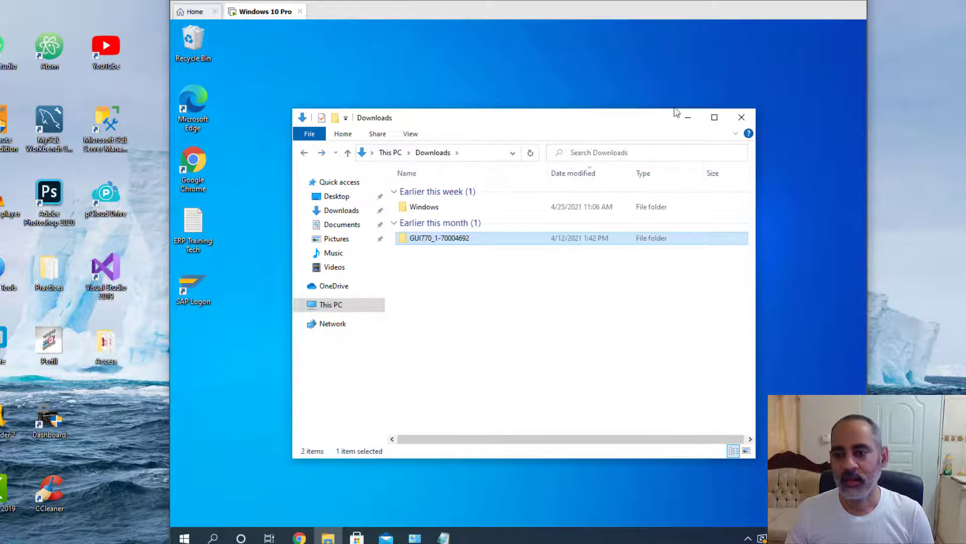
pyautogui.click(431, 300)
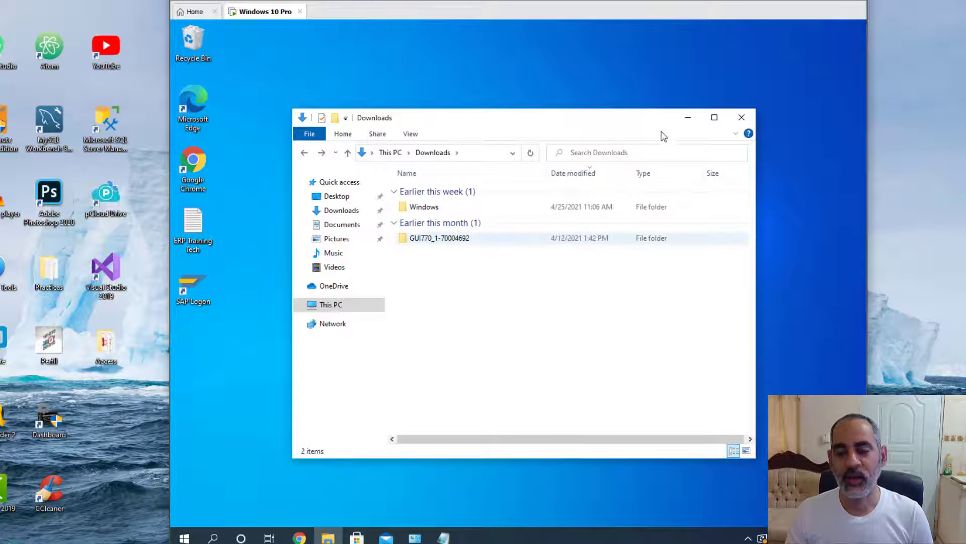
pyautogui.click(688, 117)
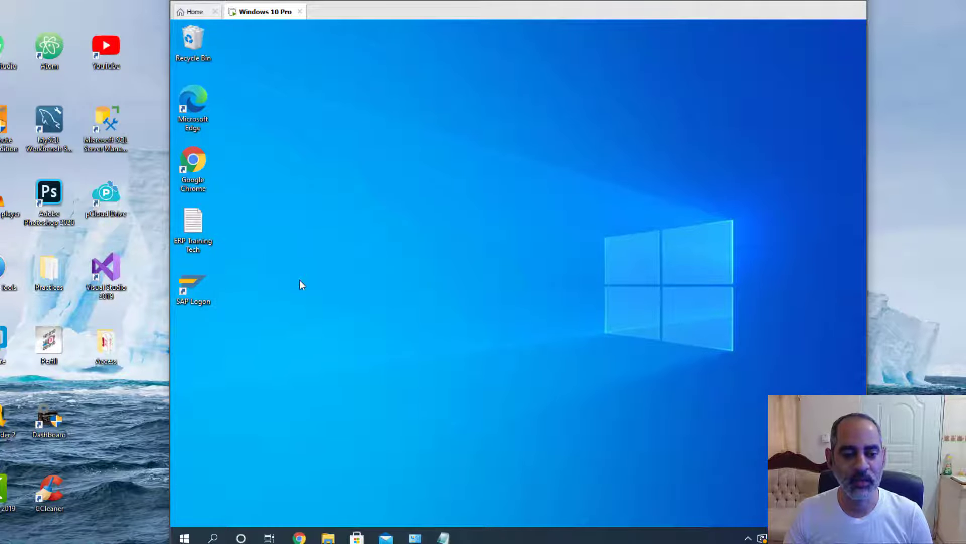
# Step: Launch SAP Logon from the virtual machine's desktop and open its options
pyautogui.doubleClick(191, 285)
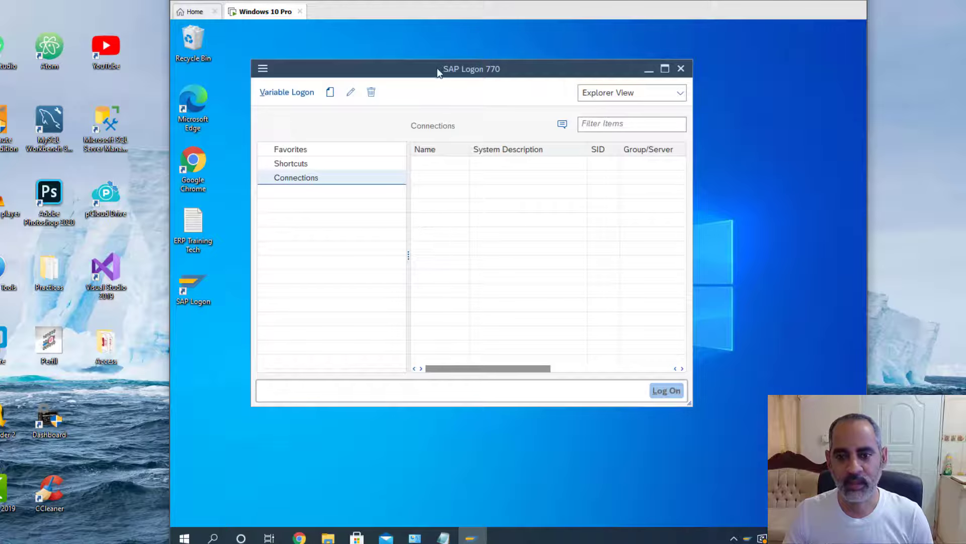
pyautogui.moveTo(432, 68); pyautogui.dragTo(438, 71)
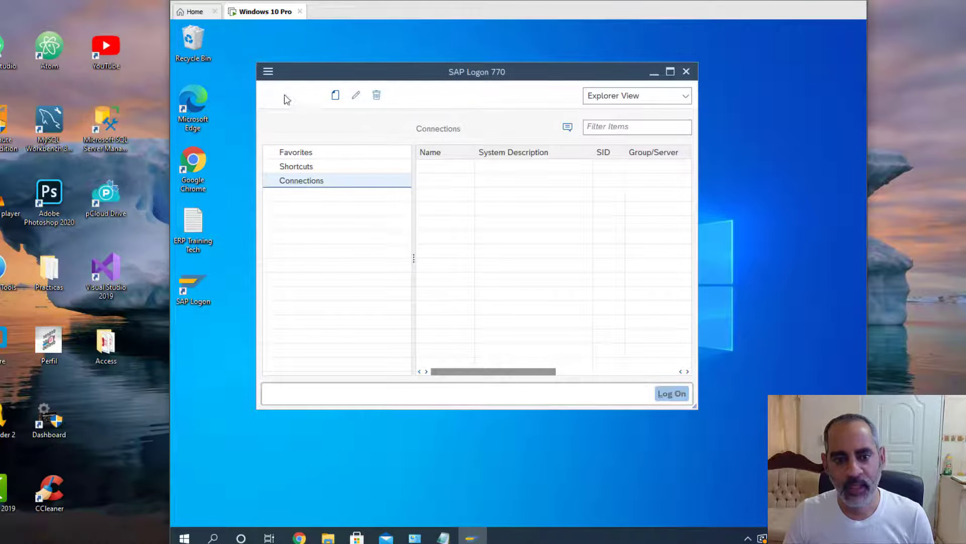
pyautogui.click(268, 71)
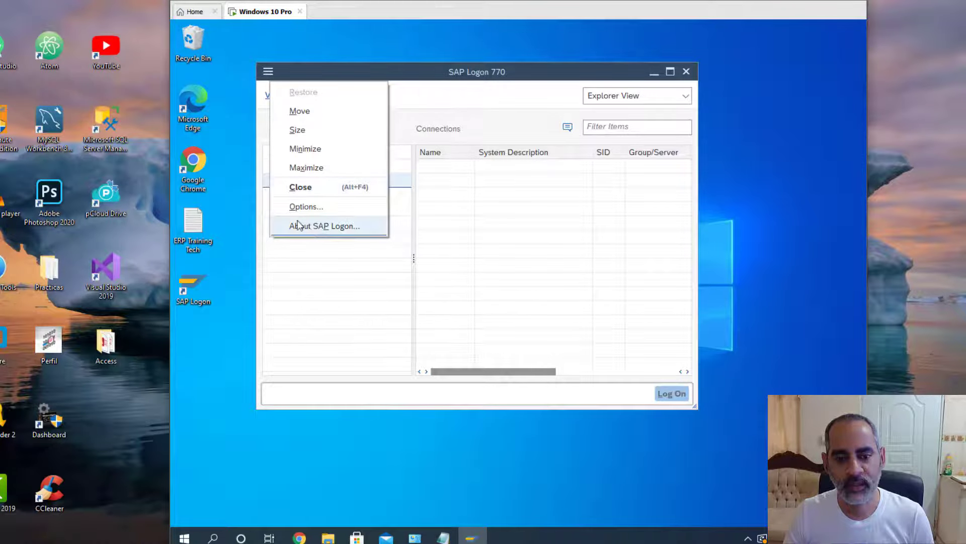
pyautogui.click(307, 206)
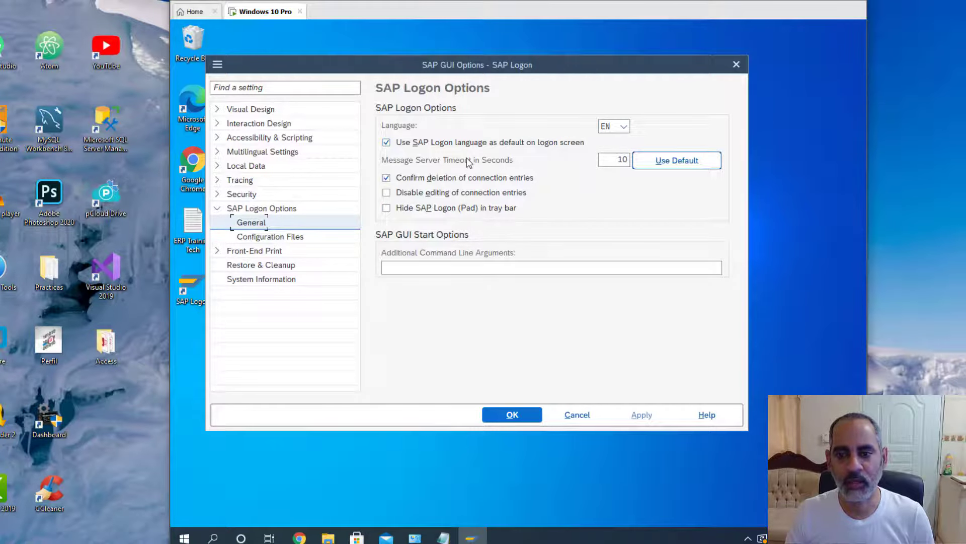
# Step: Examine the theme, font and branding settings in the Visual Design category of the SAP GUI options
pyautogui.click(218, 209)
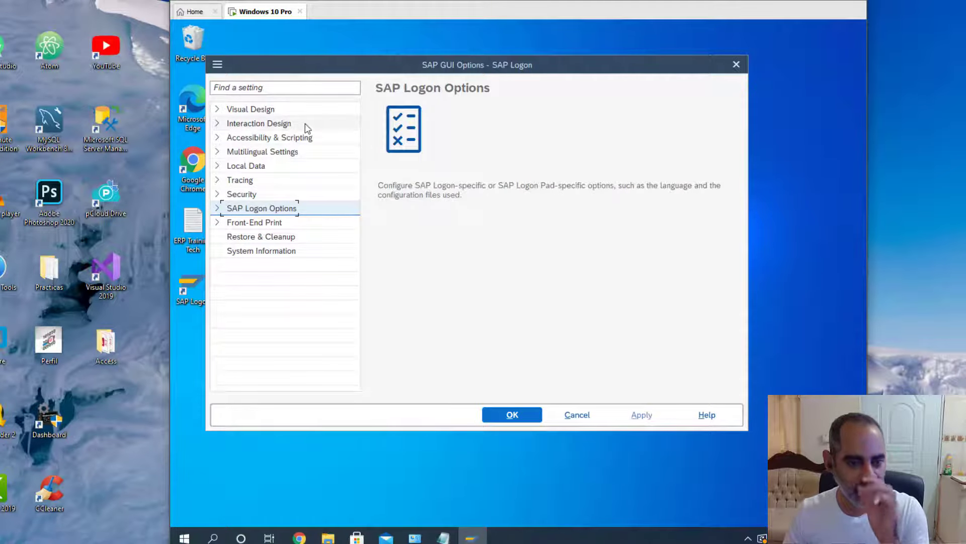
pyautogui.click(218, 109)
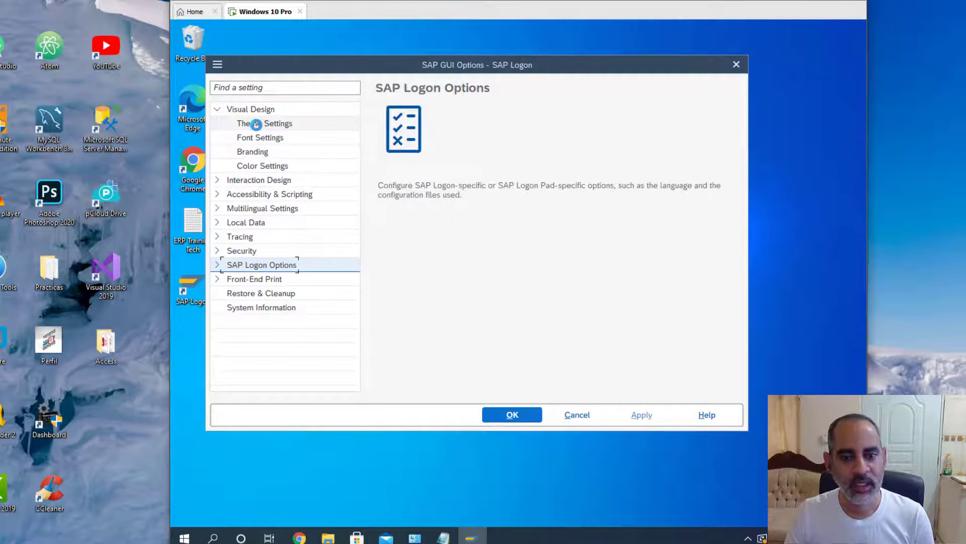
pyautogui.click(256, 123)
pyautogui.click(275, 137)
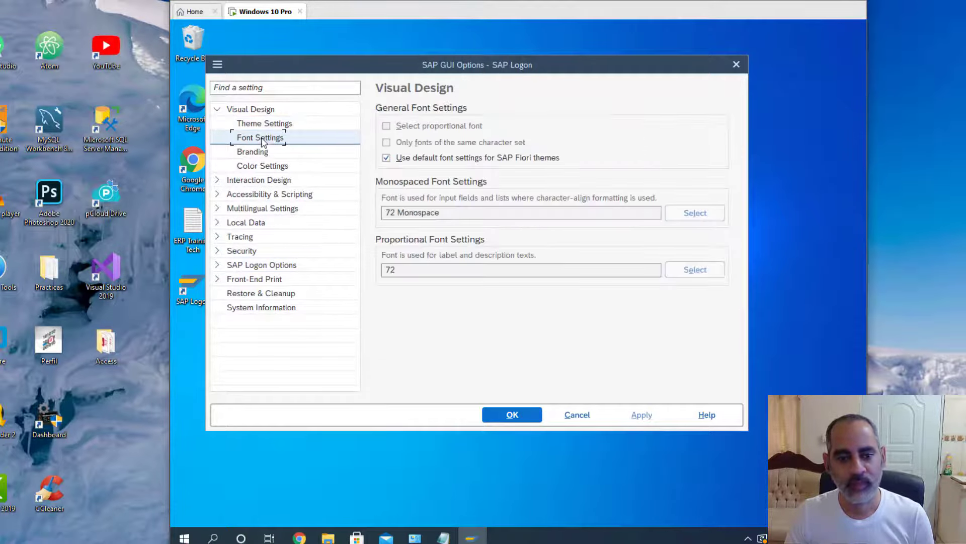
pyautogui.click(255, 154)
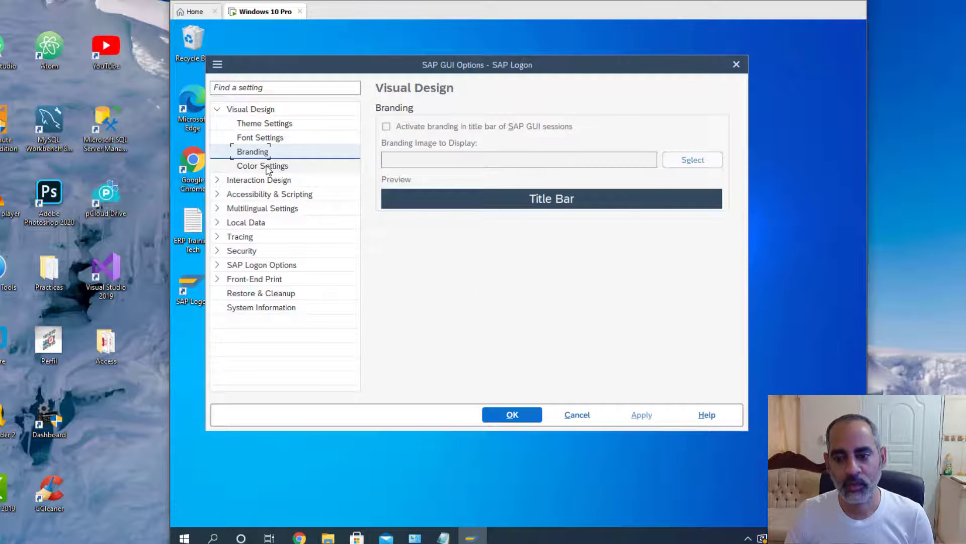
# Step: Preview the Quartz Gold, Green, Purple and Red default colors in the Color Settings, reselect Quartz, and cancel the SAP GUI options
pyautogui.click(268, 167)
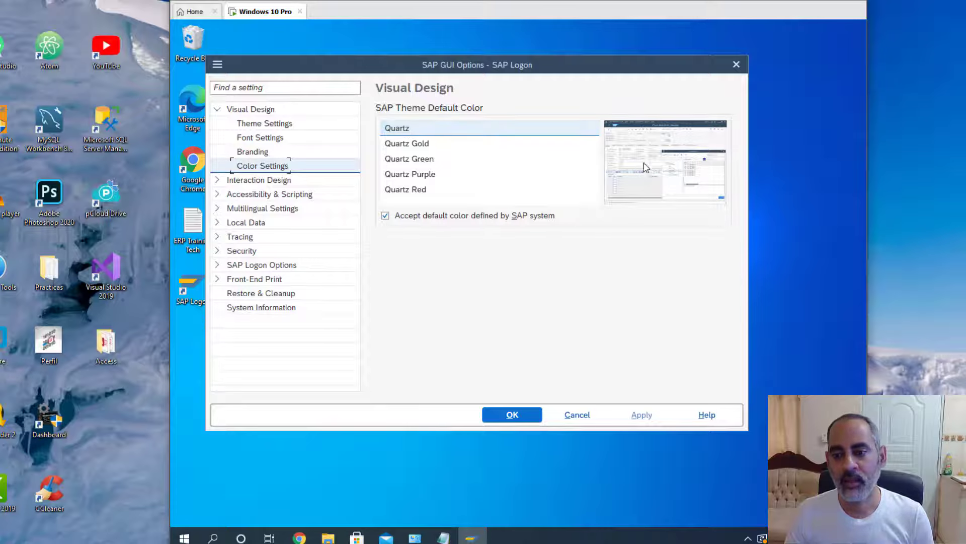
pyautogui.click(420, 145)
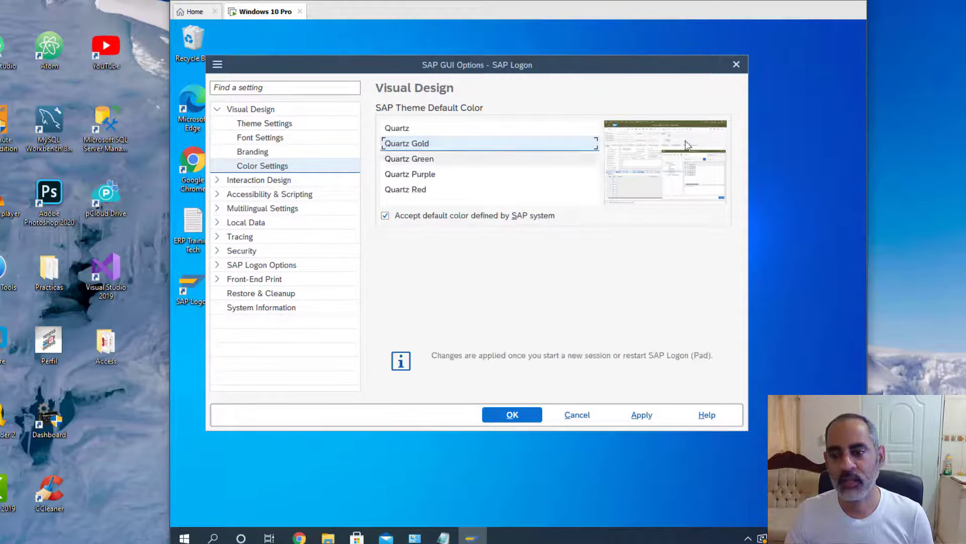
pyautogui.click(401, 160)
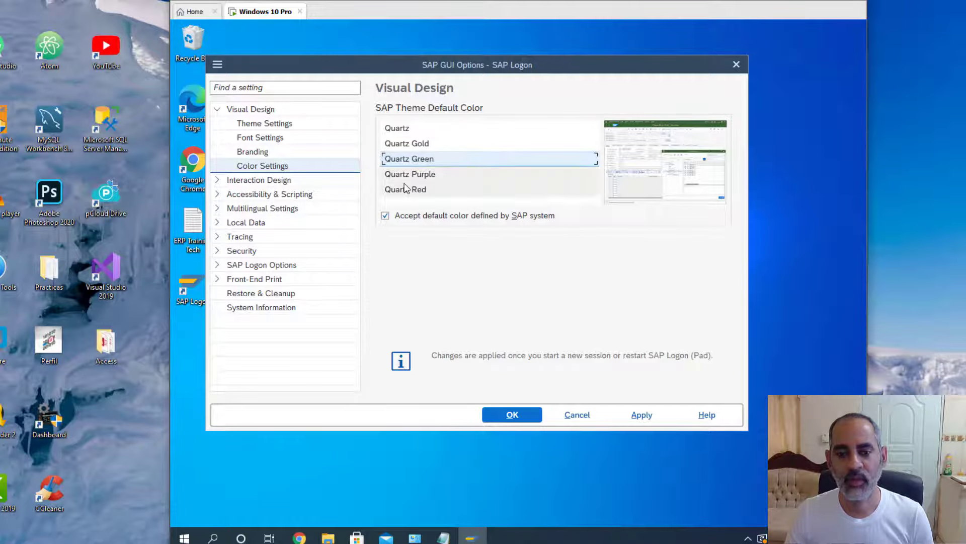
pyautogui.click(398, 176)
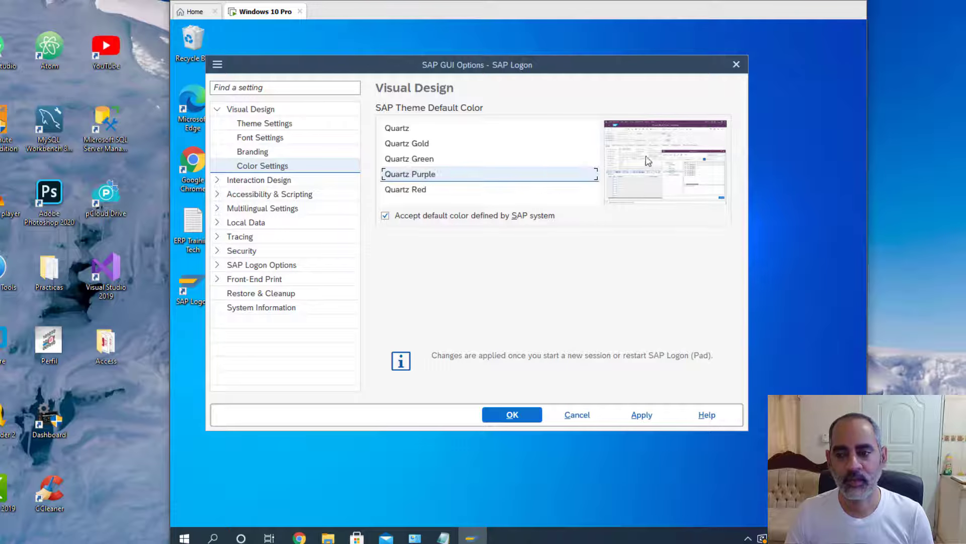
pyautogui.click(401, 190)
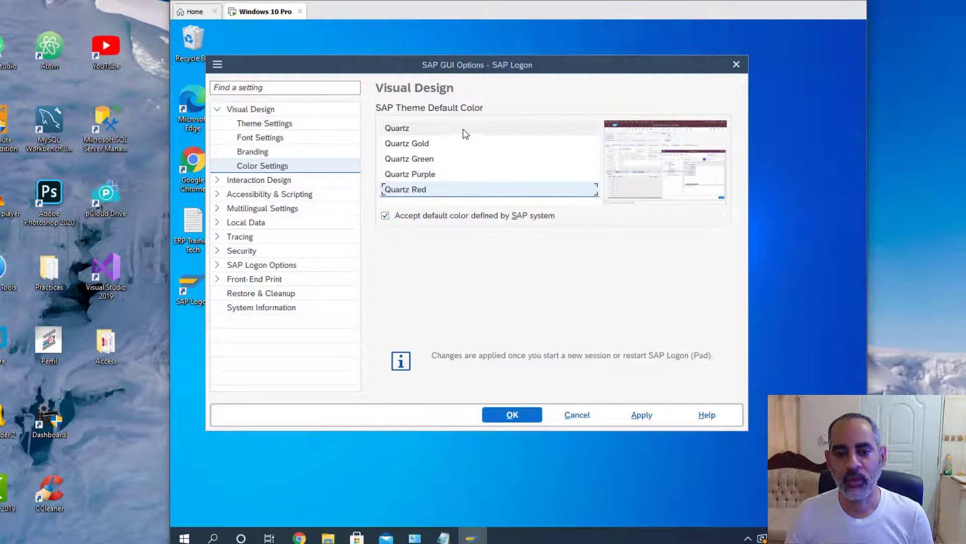
pyautogui.click(397, 128)
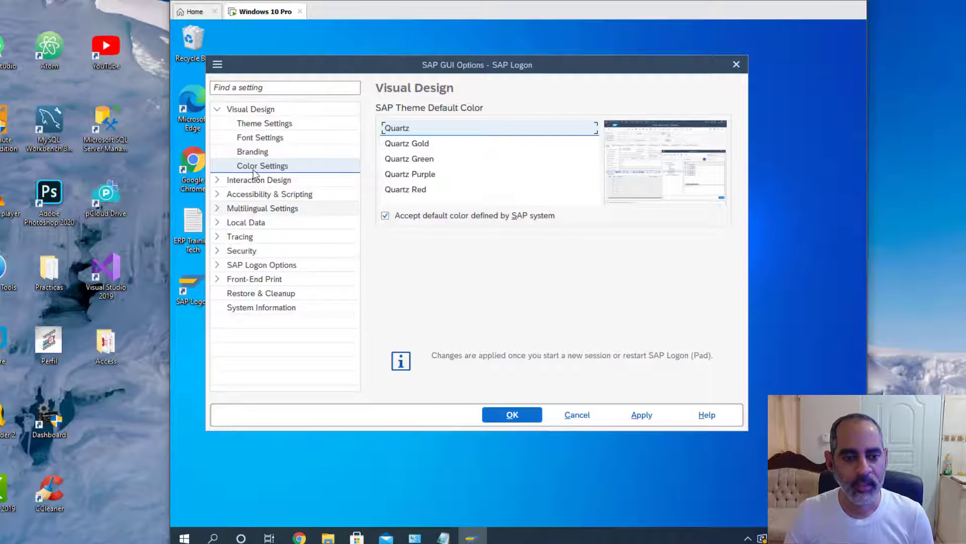
pyautogui.click(217, 110)
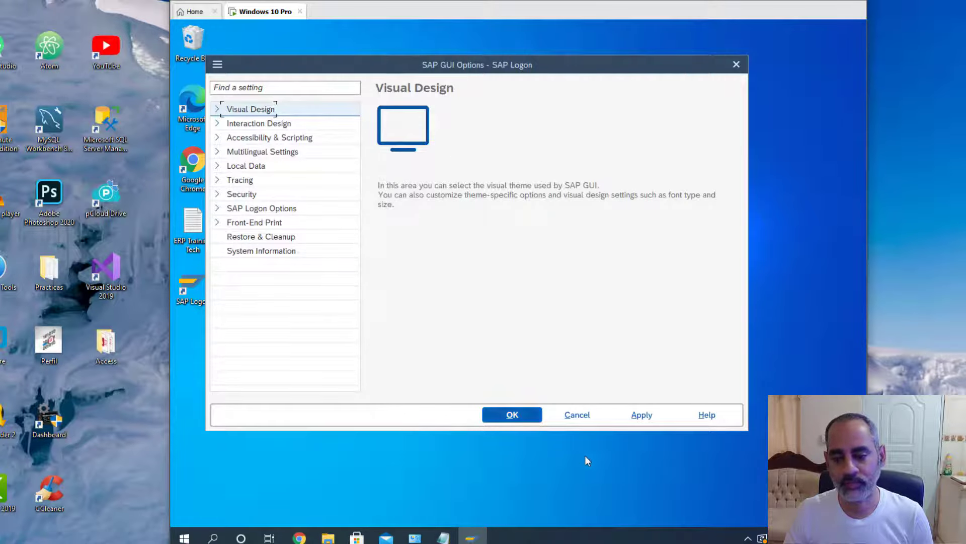
pyautogui.click(577, 415)
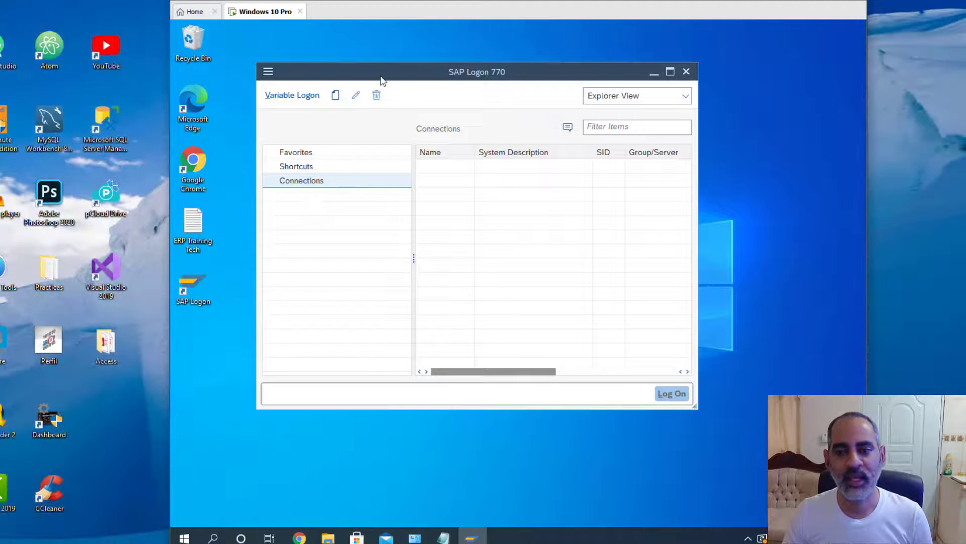
# Step: Start a new User Specified System entry under Connections, keeping Custom Application Server as the connection type
pyautogui.moveTo(385, 78); pyautogui.dragTo(411, 78)
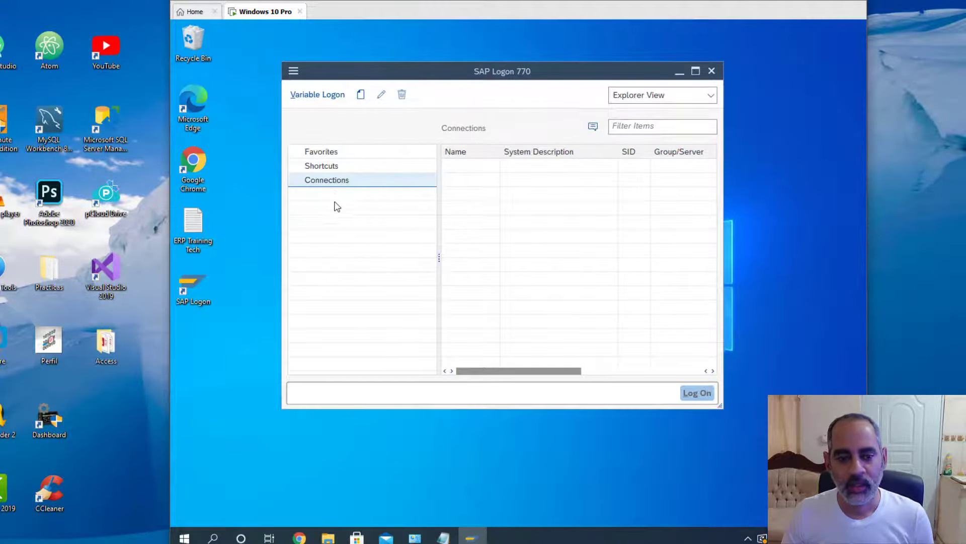
pyautogui.click(326, 181)
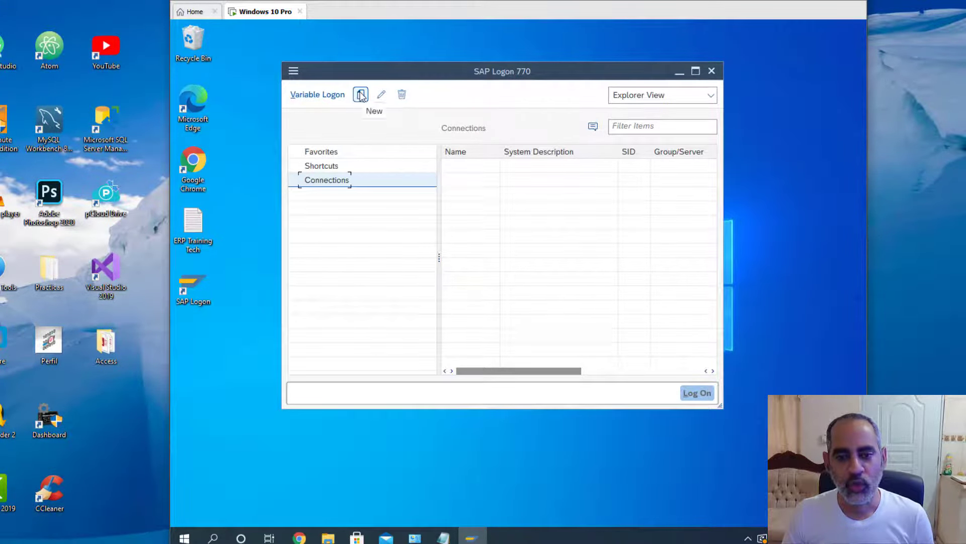
pyautogui.click(361, 95)
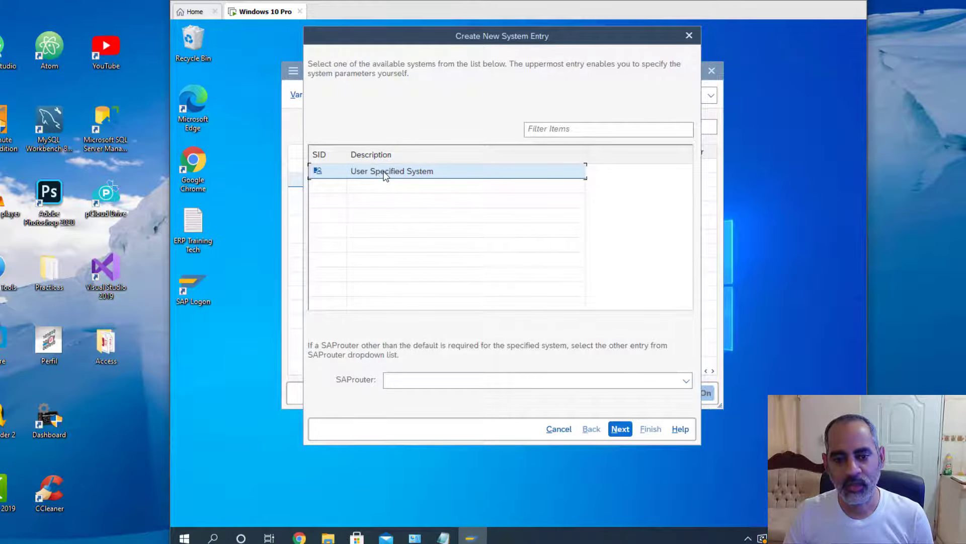
pyautogui.click(621, 430)
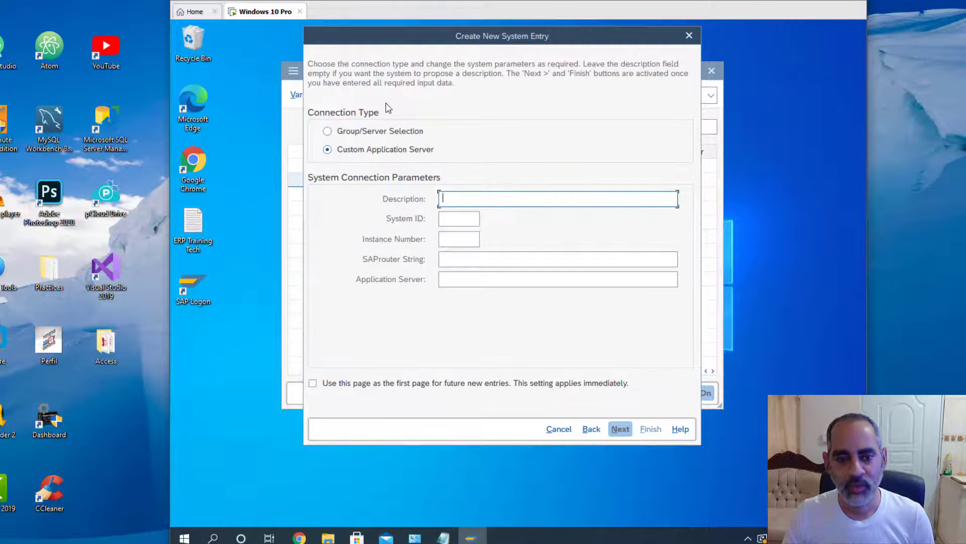
pyautogui.click(328, 132)
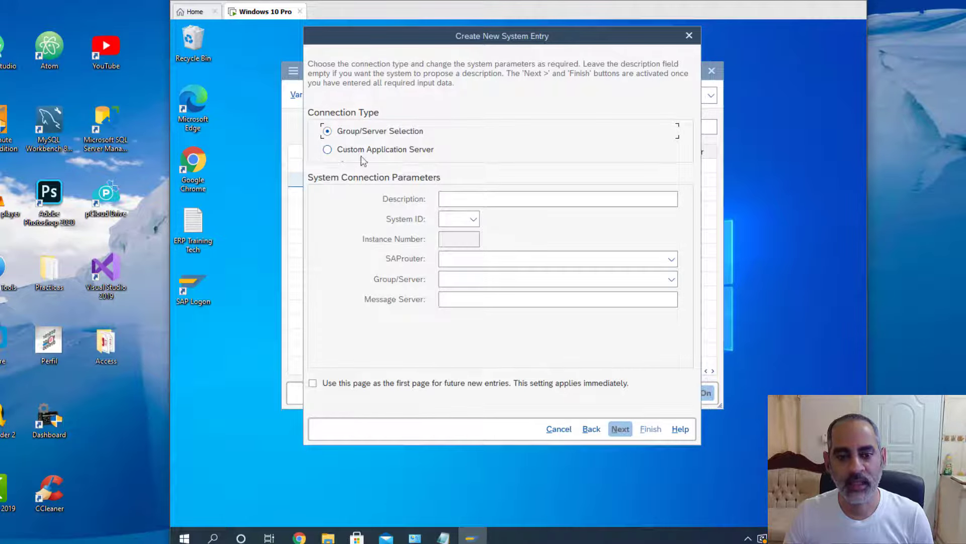
pyautogui.click(338, 152)
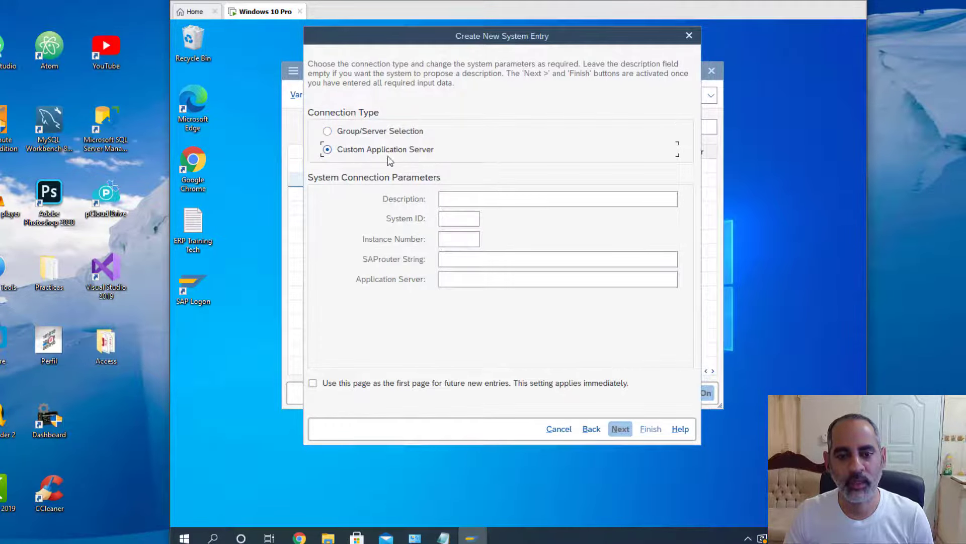
pyautogui.click(460, 201)
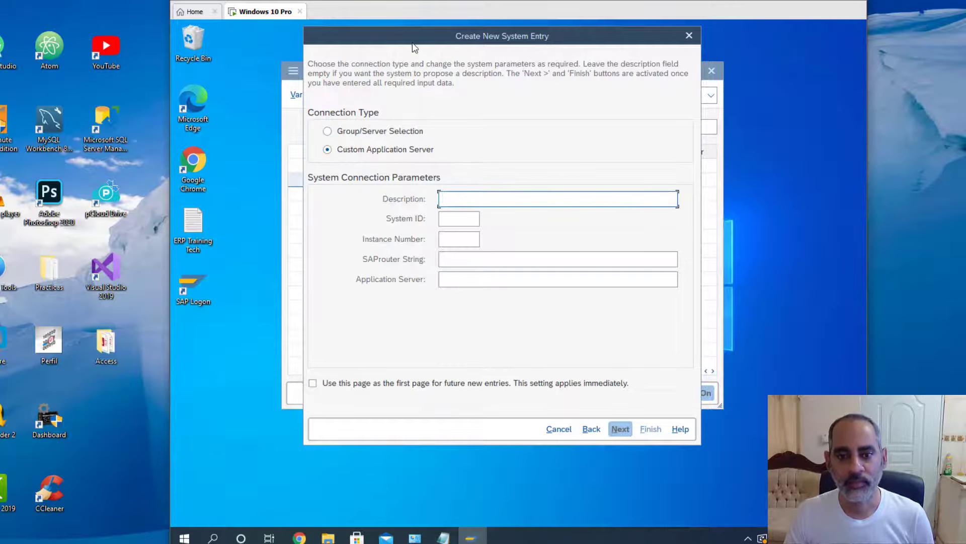
# Step: Open the ERP Training Tech text file from the desktop beside the system entry dialog and review its user and password lines
pyautogui.click(194, 225)
pyautogui.doubleClick(195, 225)
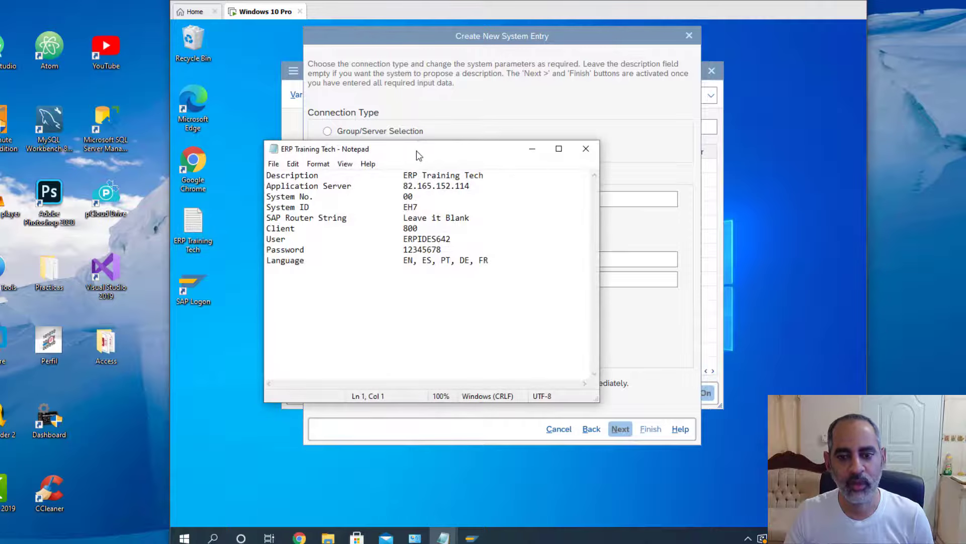
pyautogui.moveTo(433, 151); pyautogui.dragTo(673, 213)
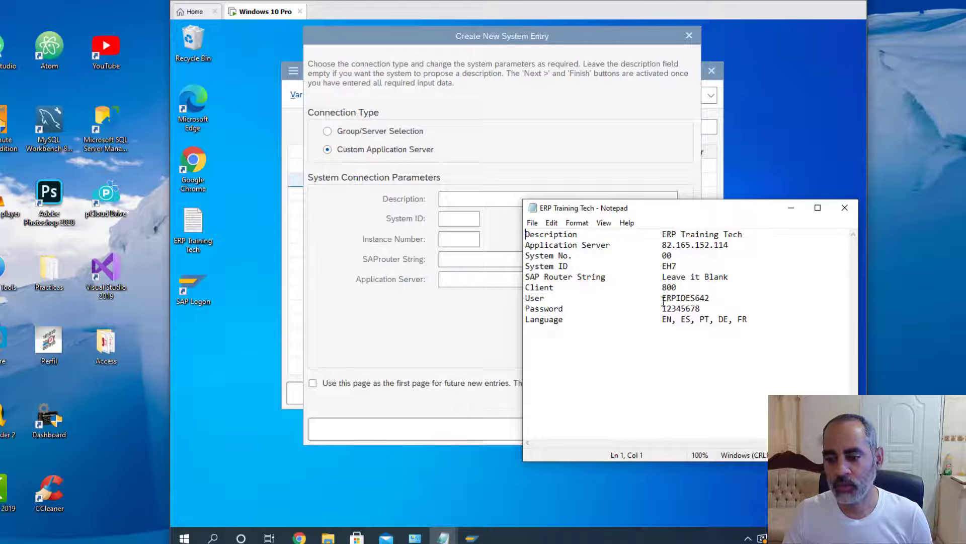
pyautogui.moveTo(663, 301); pyautogui.dragTo(704, 309)
pyautogui.click(686, 298)
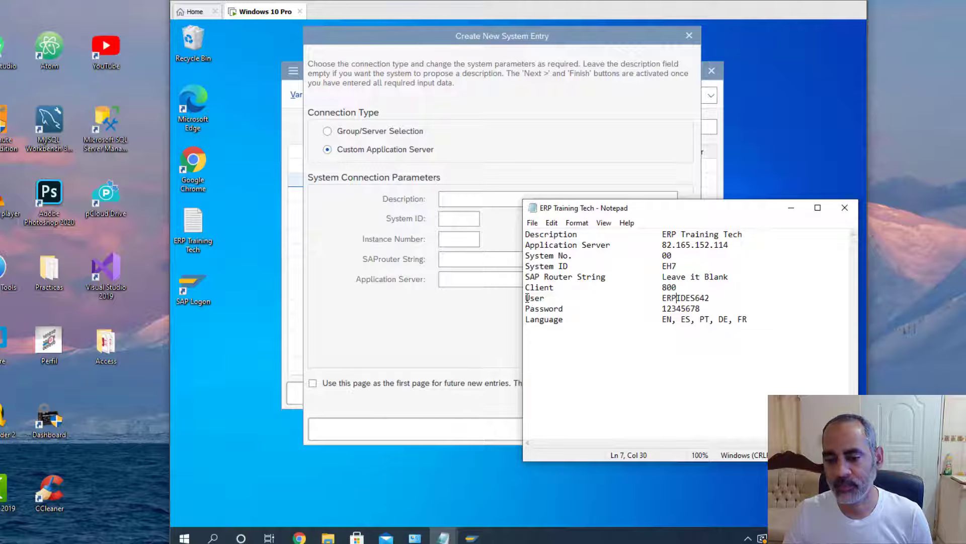
pyautogui.moveTo(536, 302); pyautogui.dragTo(570, 310)
pyautogui.click(666, 305)
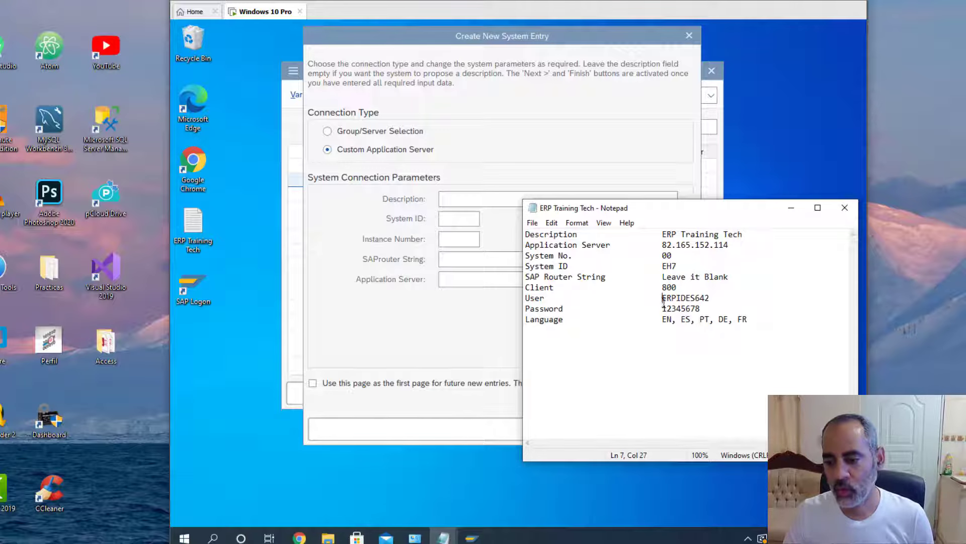
pyautogui.moveTo(663, 301); pyautogui.dragTo(701, 308)
pyautogui.click(681, 308)
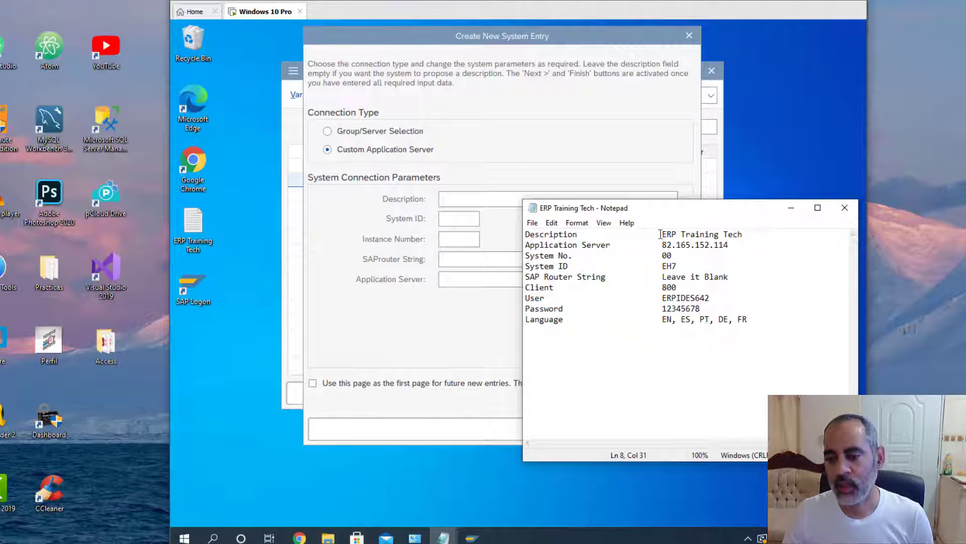
# Step: Copy the description "ERP Training Tech" from the text file into the Description field of the new system entry
pyautogui.moveTo(664, 234); pyautogui.dragTo(745, 238)
pyautogui.hotkey('ctrl', 'c')
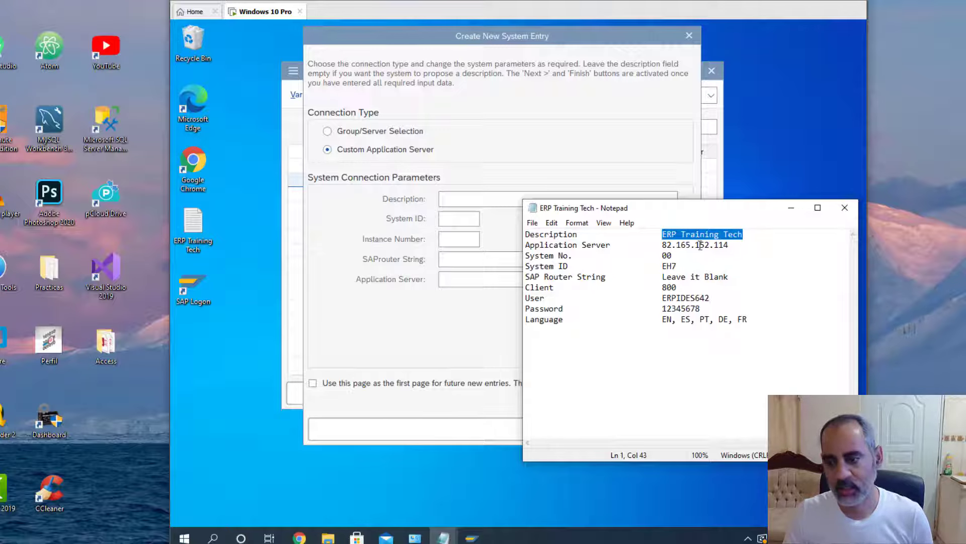
pyautogui.moveTo(650, 213); pyautogui.dragTo(609, 277)
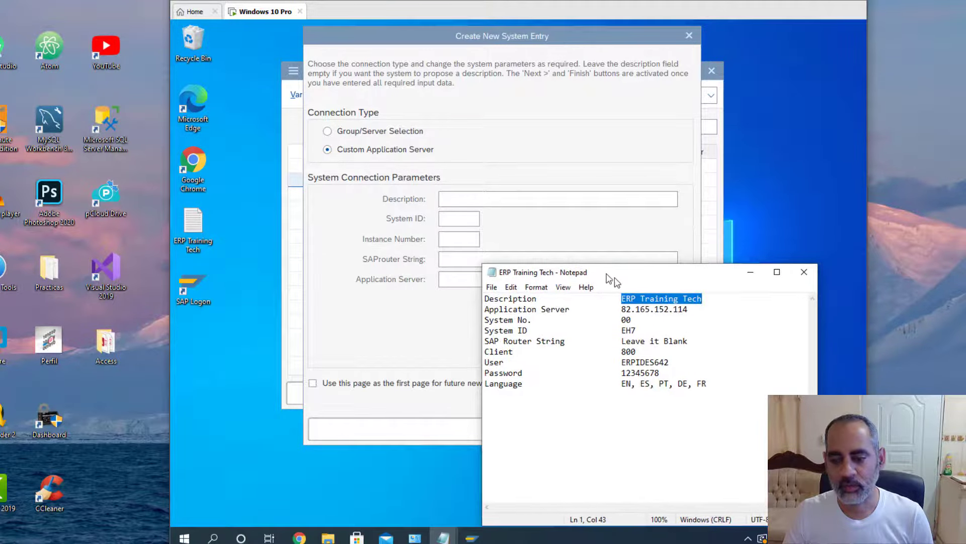
pyautogui.moveTo(715, 265); pyautogui.dragTo(702, 371)
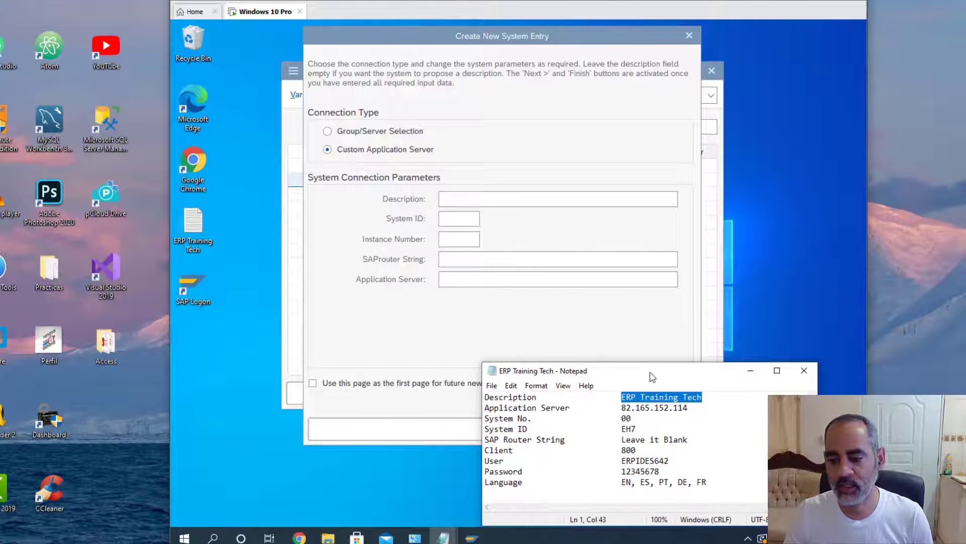
pyautogui.moveTo(653, 375); pyautogui.dragTo(643, 354)
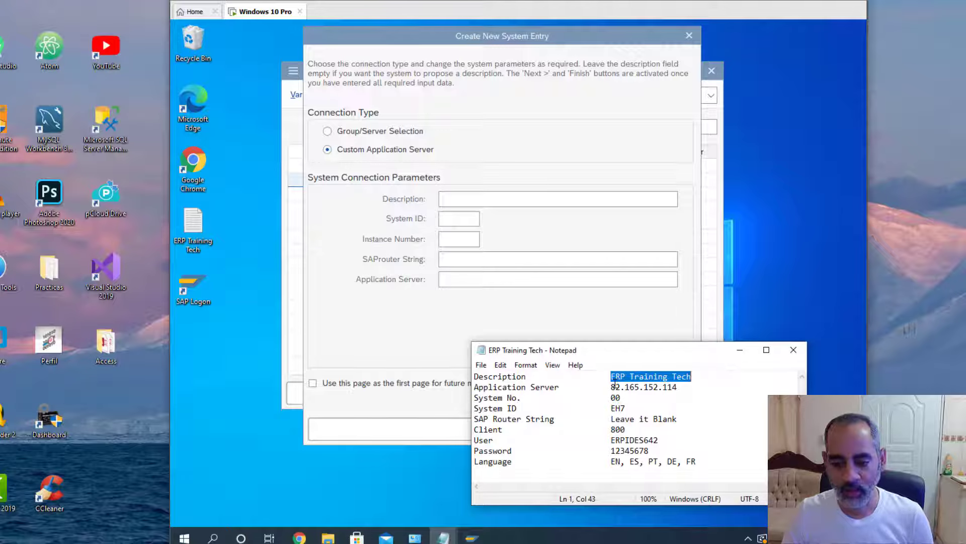
pyautogui.click(458, 198)
pyautogui.hotkey('ctrl', 'v')
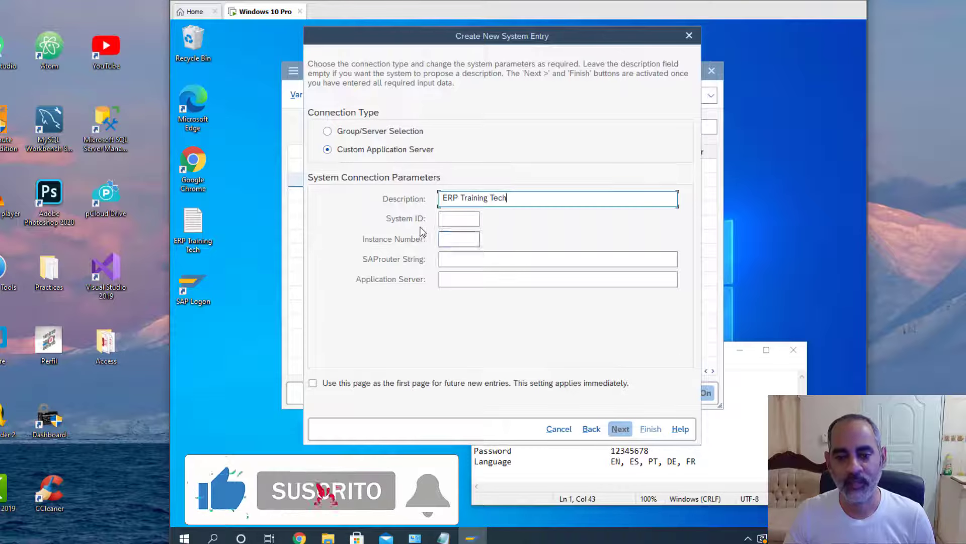
# Step: Look up the System ID in the text file and set the new entry's System ID to EH7
pyautogui.click(455, 218)
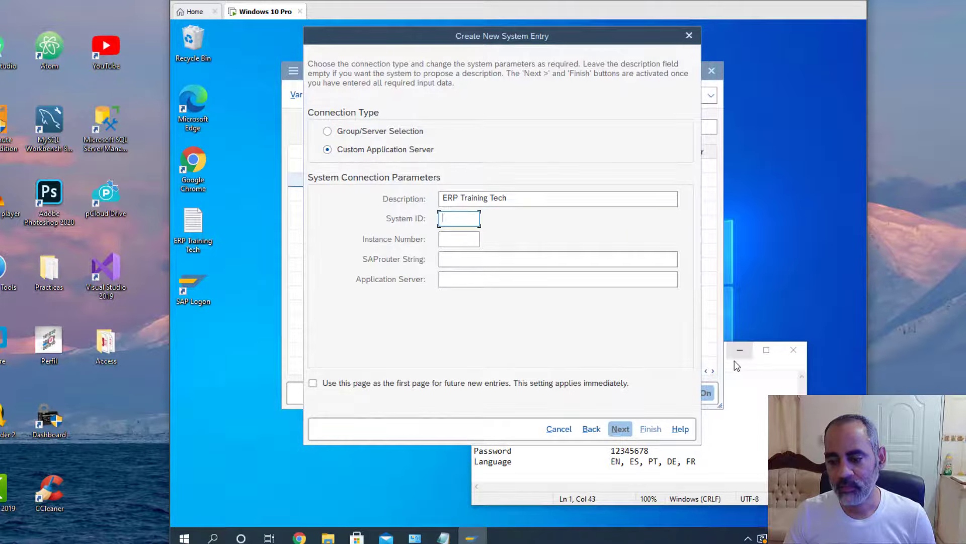
pyautogui.click(749, 388)
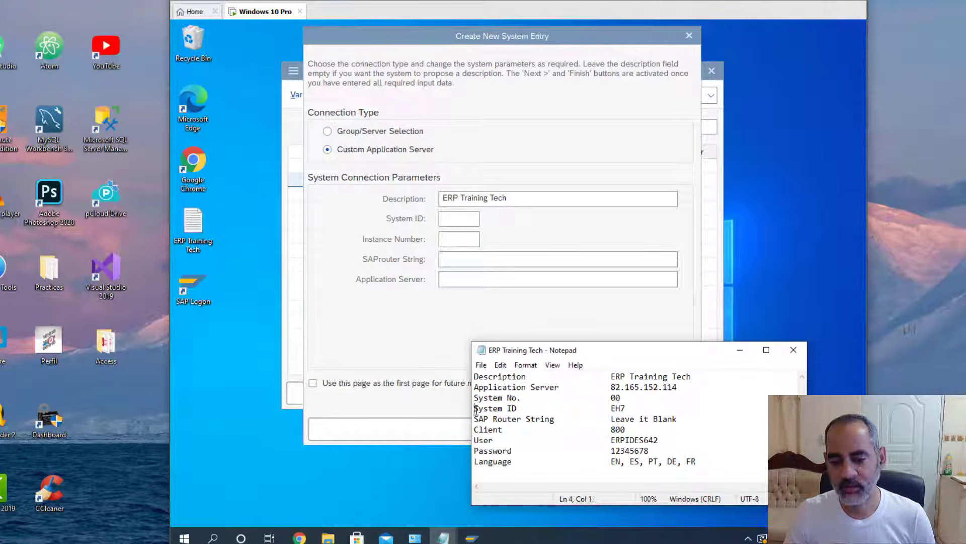
pyautogui.moveTo(475, 408); pyautogui.dragTo(516, 411)
pyautogui.moveTo(611, 408); pyautogui.dragTo(613, 408)
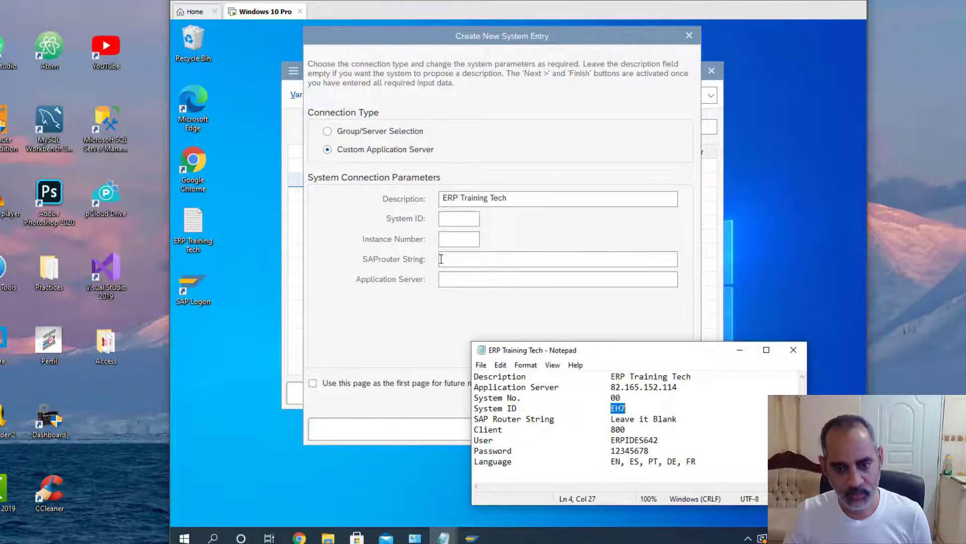
pyautogui.click(447, 221)
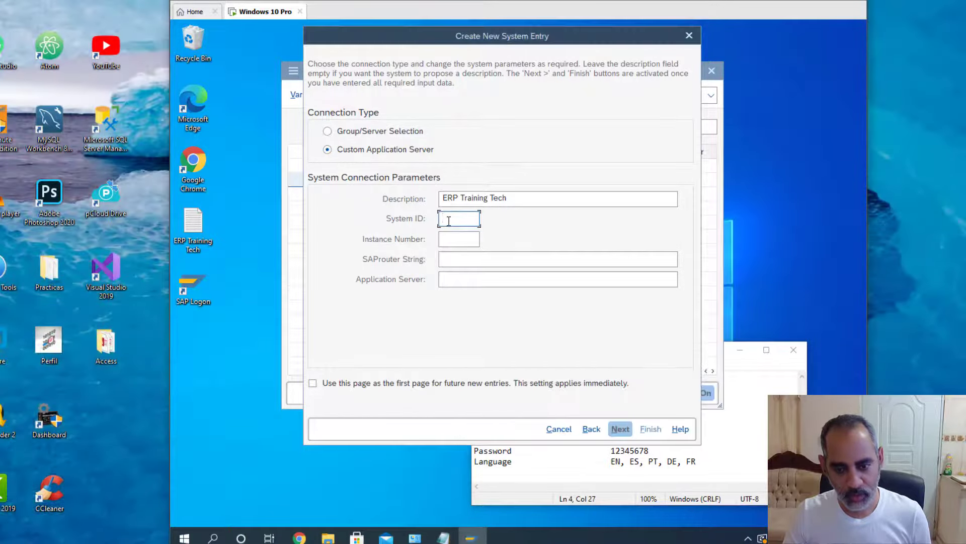
pyautogui.write('EH7')
# Step: Look up the System No. in the text file and set the new entry's Instance Number to 00
pyautogui.click(450, 240)
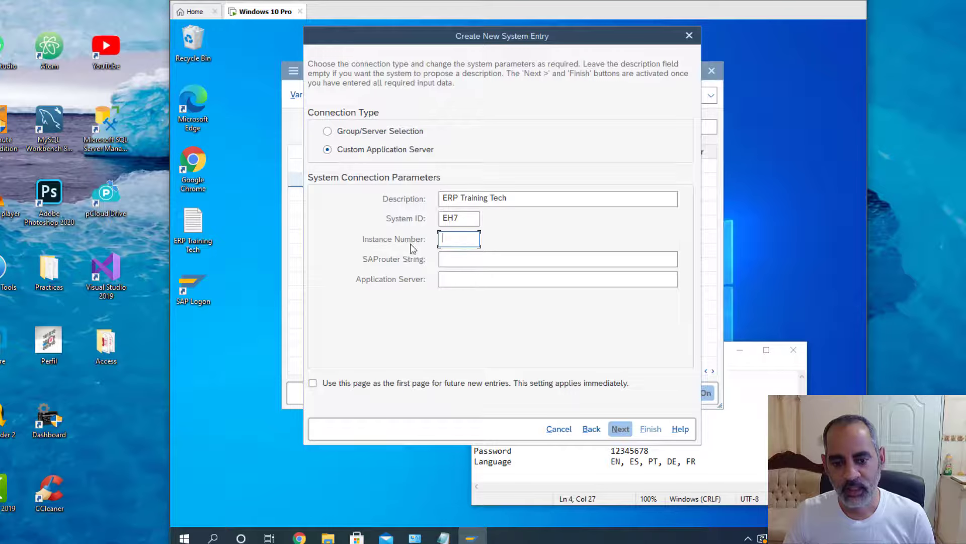
pyautogui.click(542, 445)
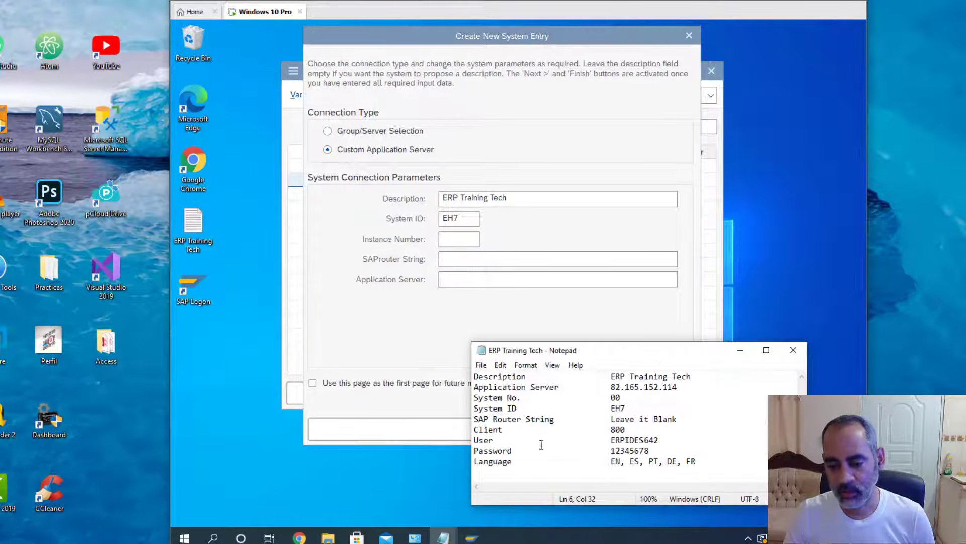
pyautogui.moveTo(476, 398); pyautogui.dragTo(518, 399)
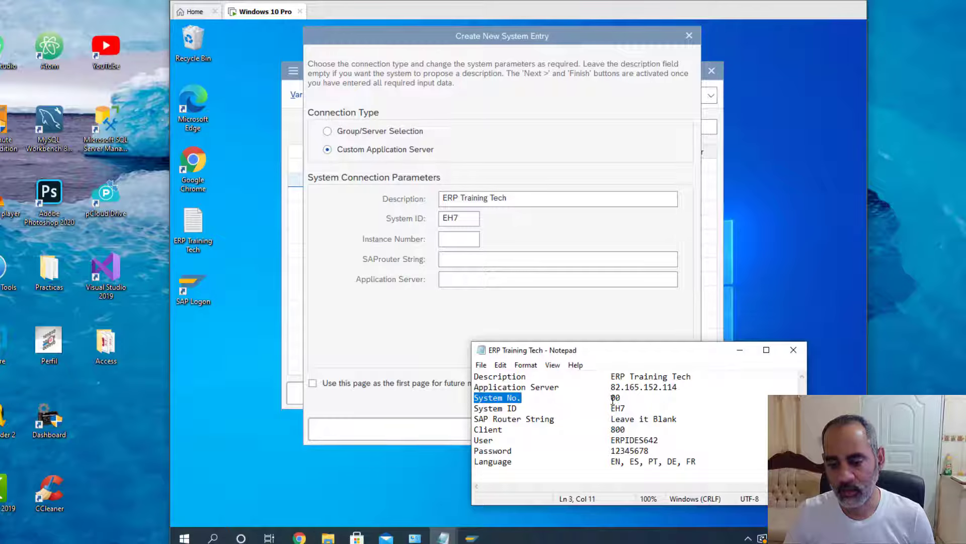
pyautogui.moveTo(611, 398); pyautogui.dragTo(619, 398)
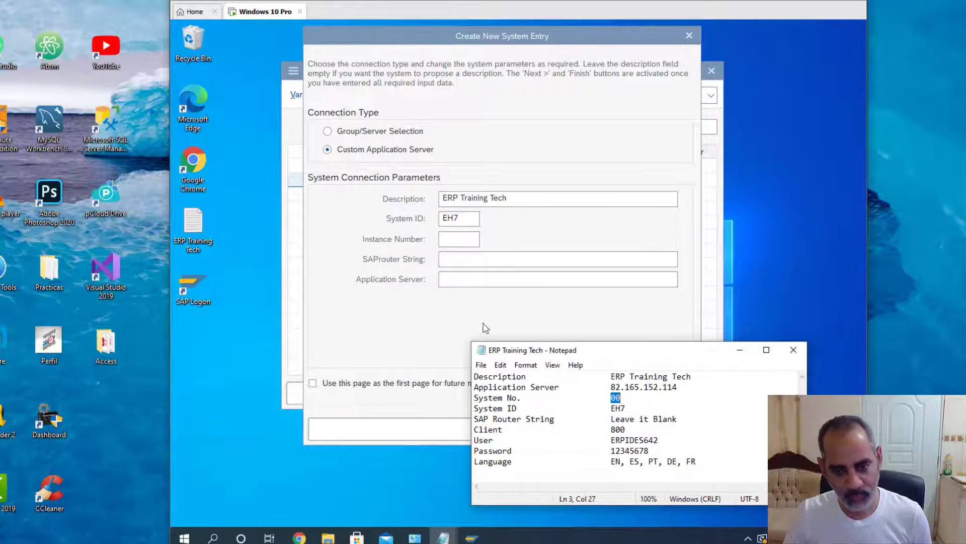
pyautogui.click(456, 240)
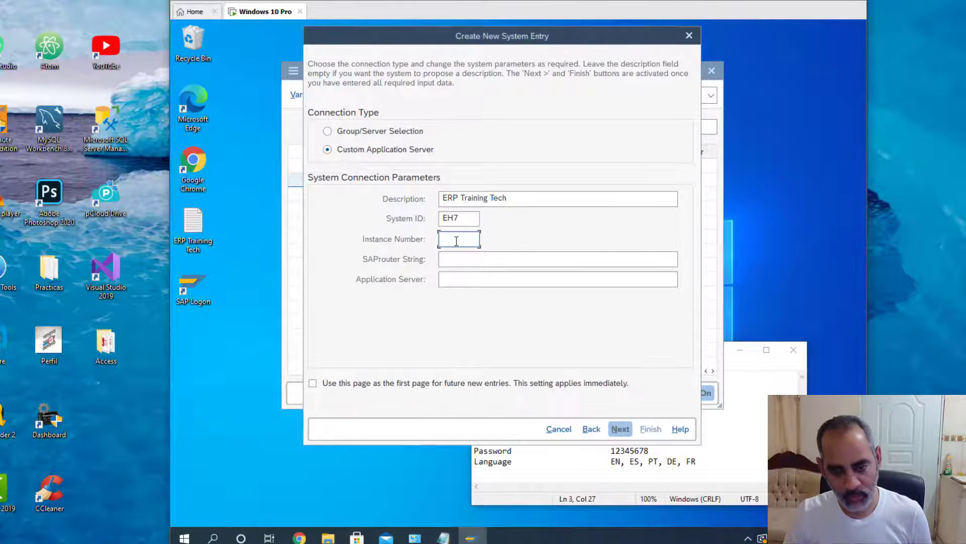
pyautogui.write('00')
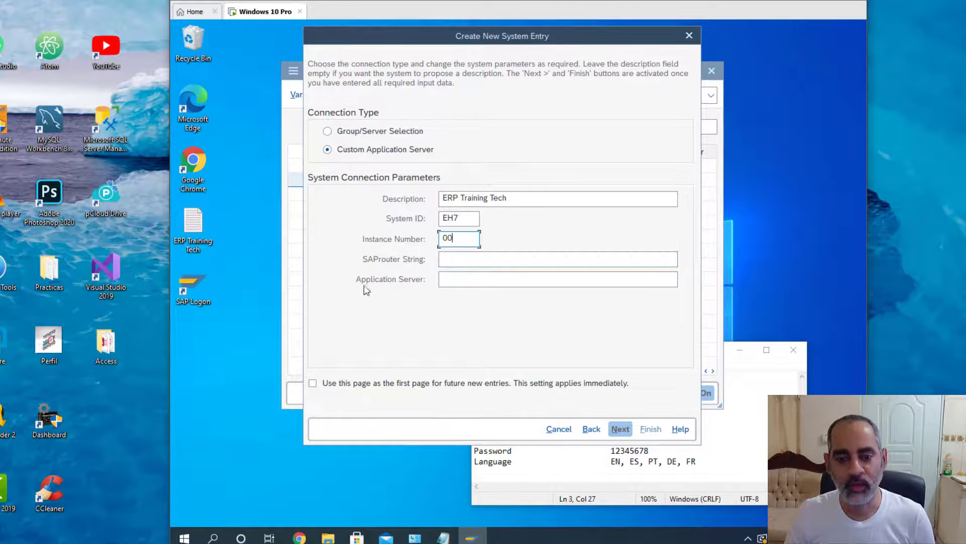
# Step: Check the SAP Router String line in the text file for what the new entry's SAProuter String needs
pyautogui.click(458, 280)
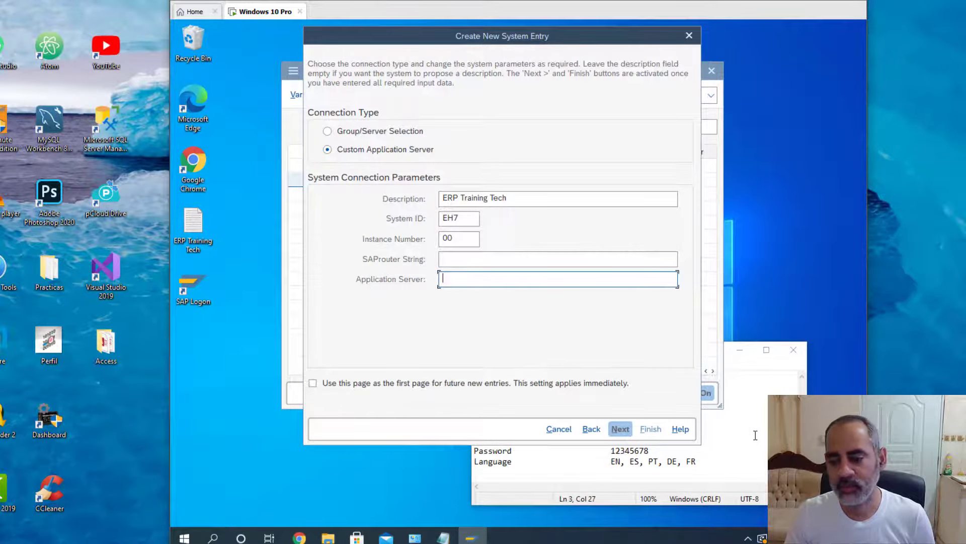
pyautogui.click(739, 440)
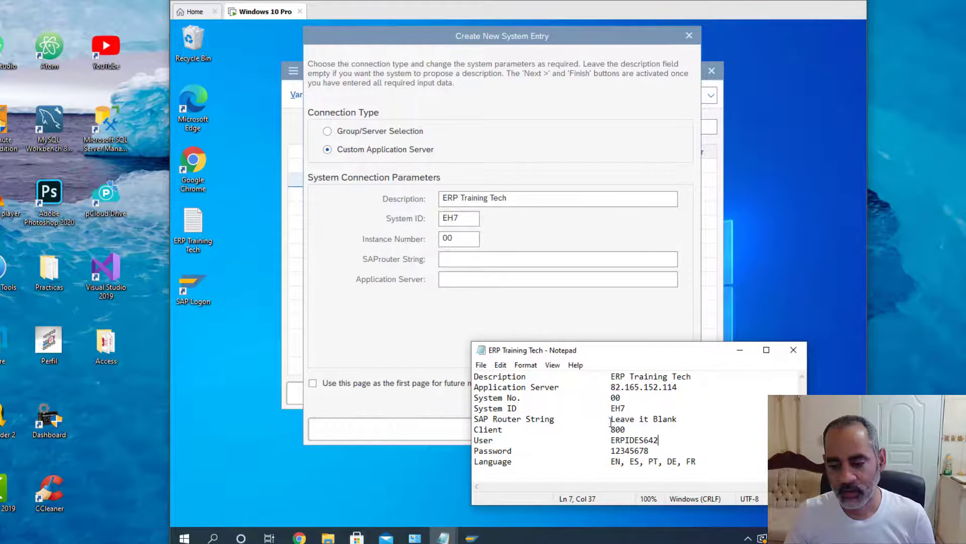
pyautogui.moveTo(610, 422); pyautogui.dragTo(675, 422)
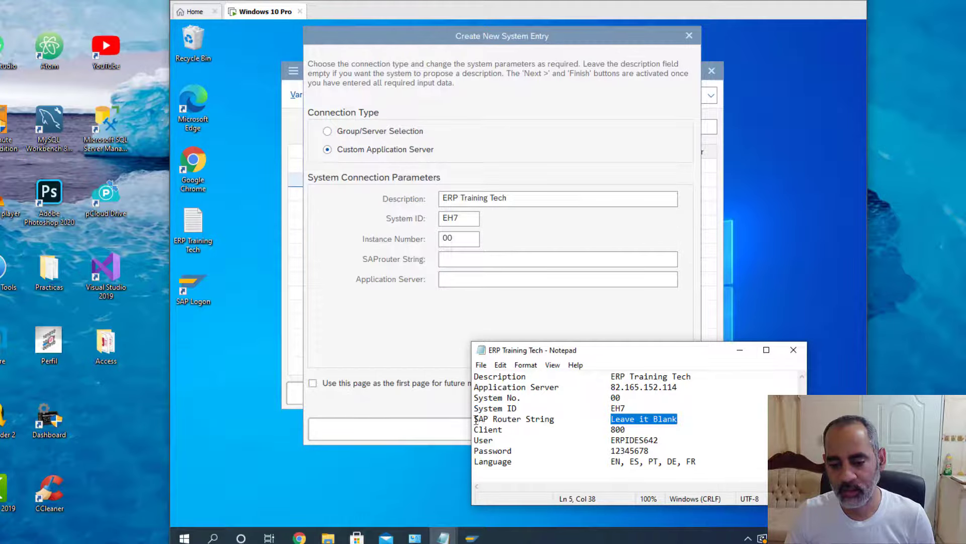
pyautogui.moveTo(476, 420); pyautogui.dragTo(556, 423)
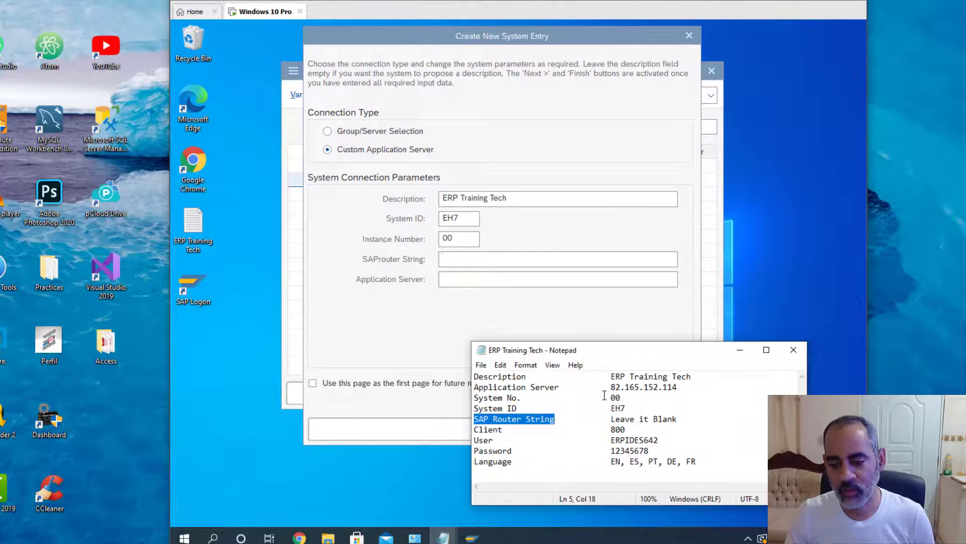
# Step: Copy the application server address 82.165.152.114 from the text file into the new entry's Application Server field
pyautogui.moveTo(611, 388); pyautogui.dragTo(677, 389)
pyautogui.hotkey('ctrl', 'c')
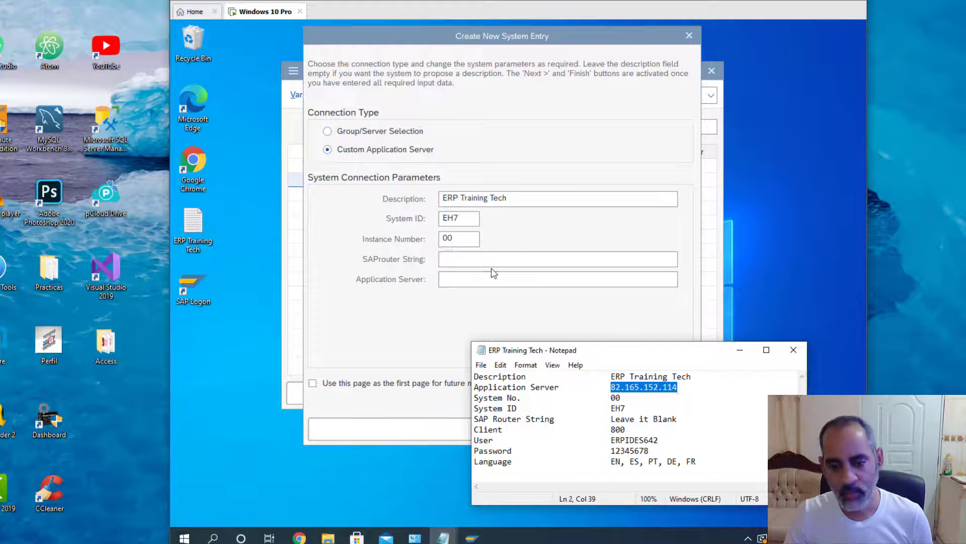
pyautogui.click(450, 280)
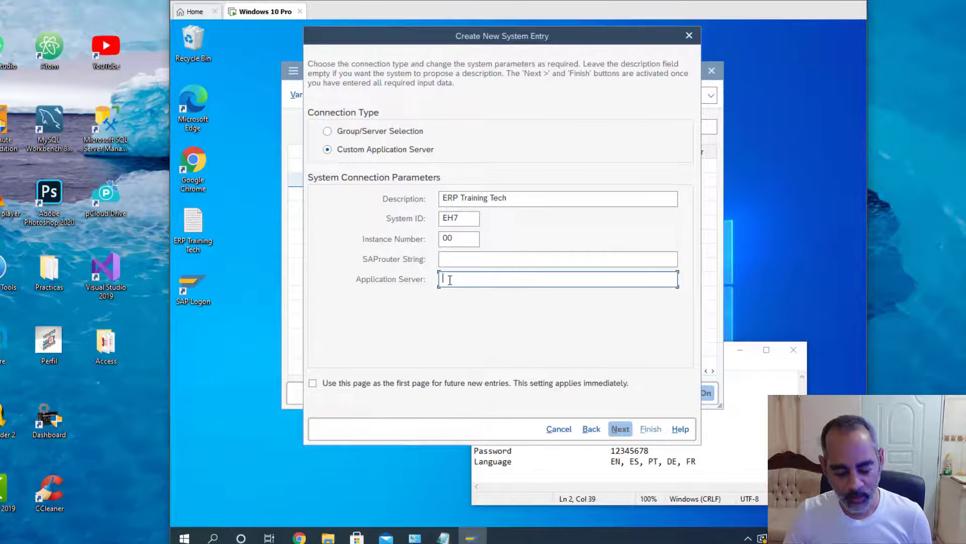
pyautogui.hotkey('ctrl', 'v')
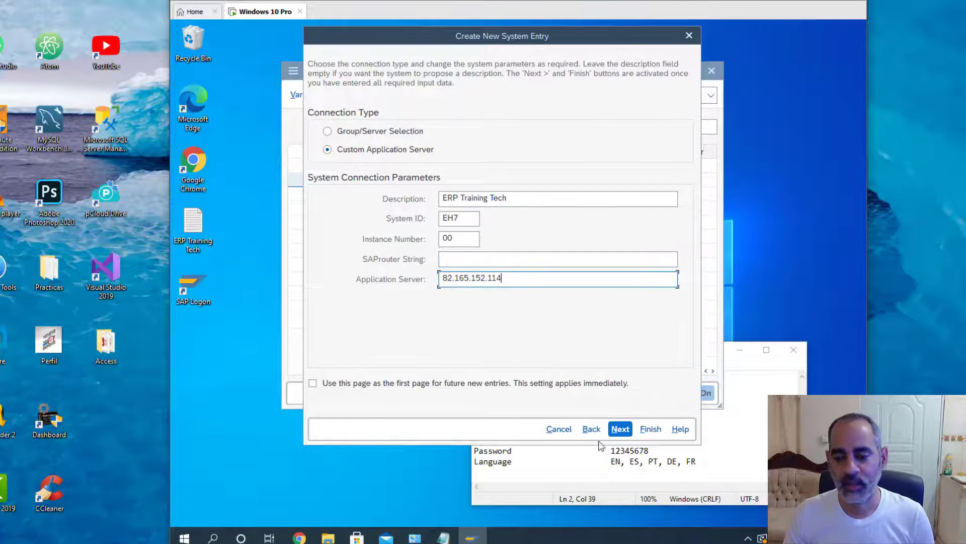
# Step: Finish the new system entry, keeping High Speed Connection (LAN) and the default language and encoding
pyautogui.click(621, 431)
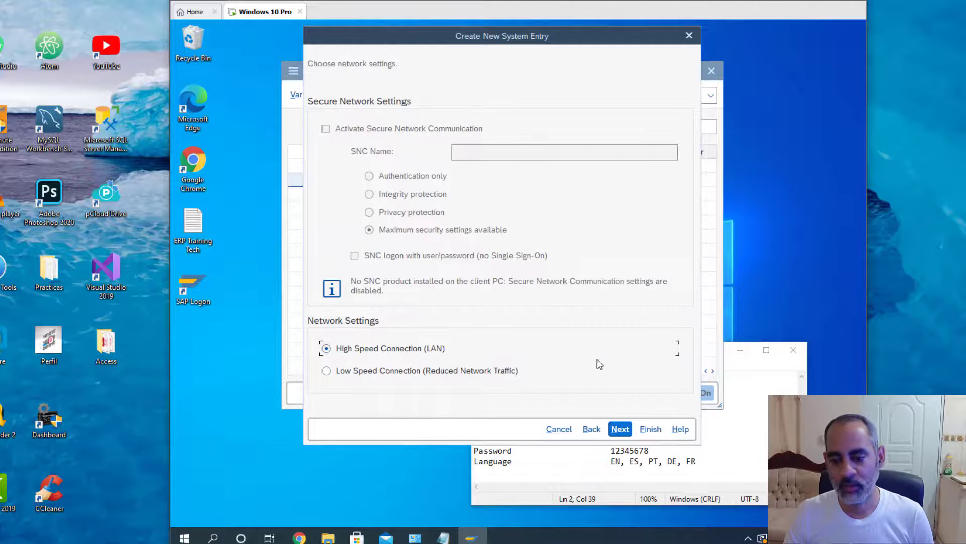
pyautogui.click(620, 428)
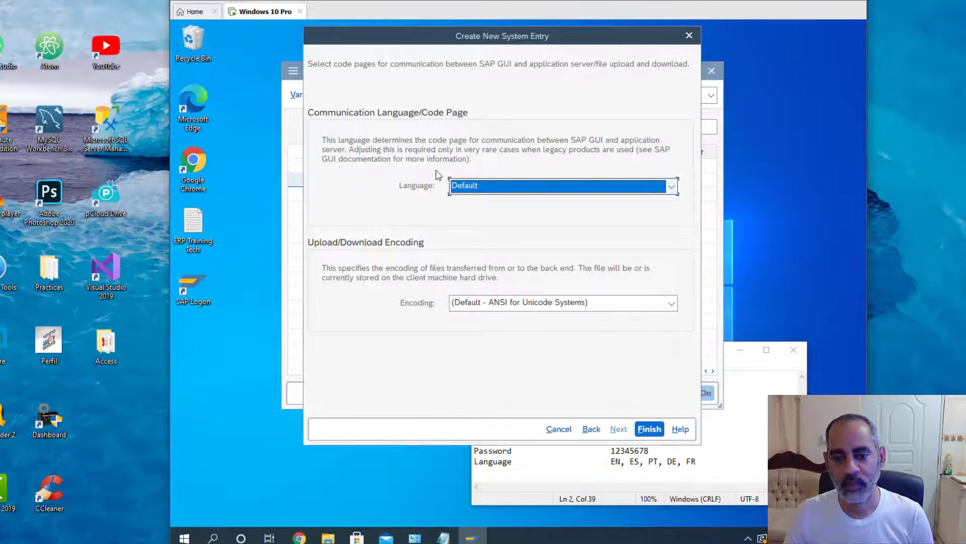
pyautogui.click(672, 187)
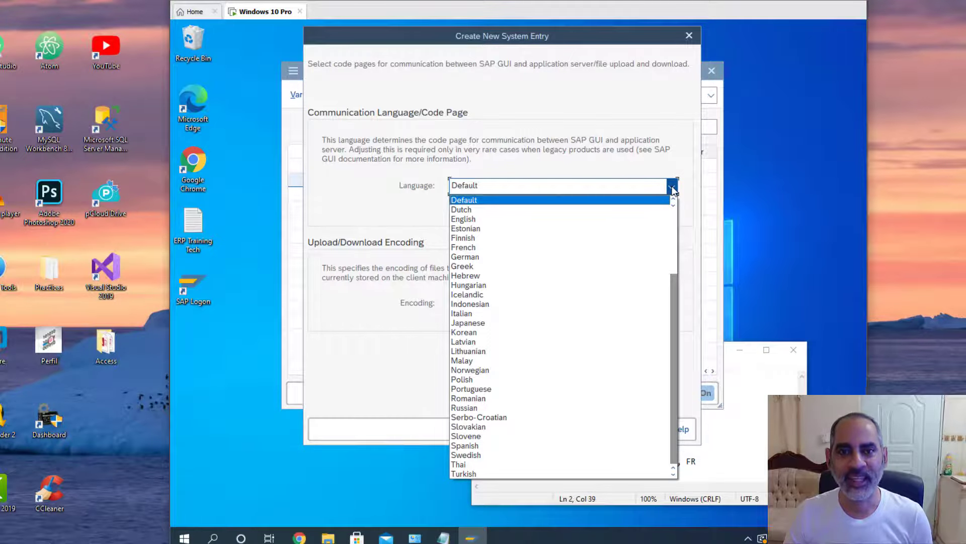
pyautogui.click(673, 190)
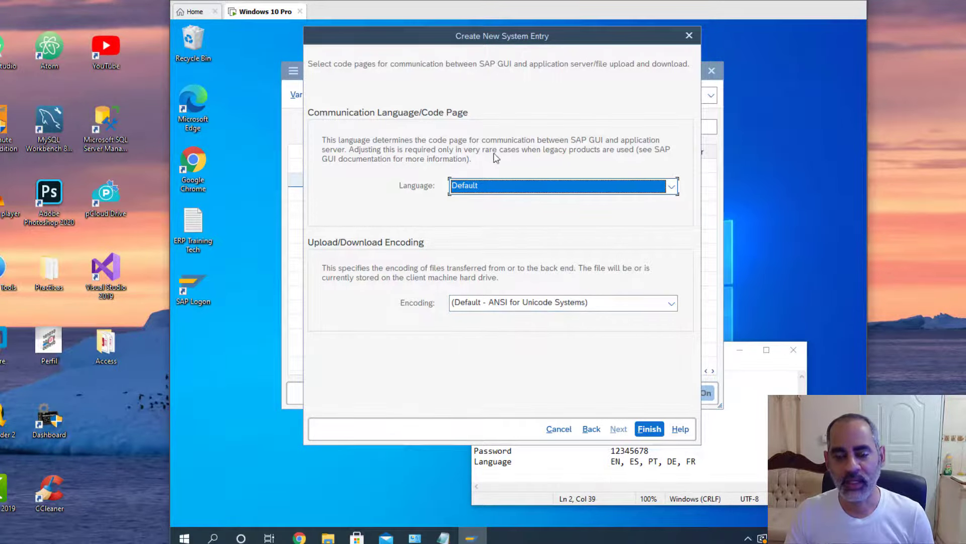
pyautogui.click(645, 430)
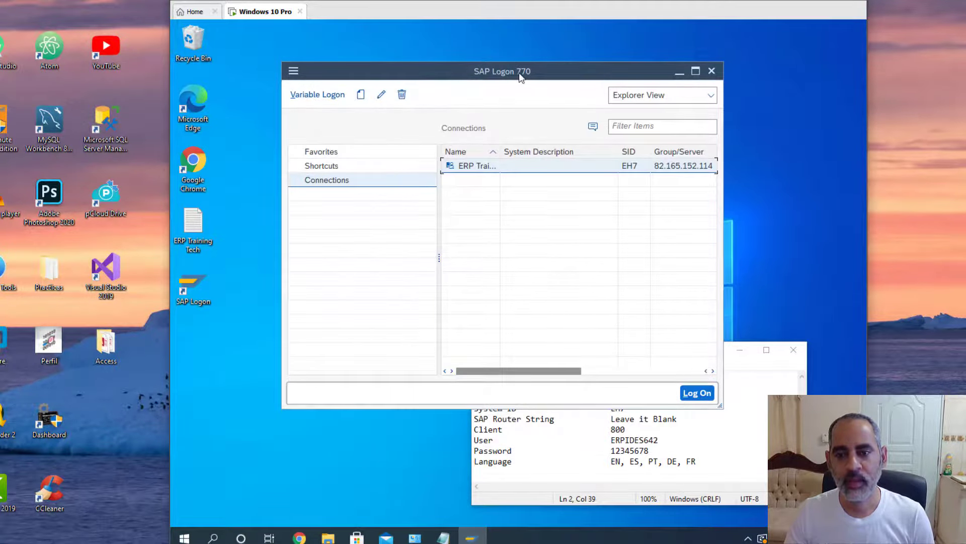
# Step: Minimize the text file and preview the connections in Tree View and Workspace View, returning to Explorer View
pyautogui.moveTo(522, 71); pyautogui.dragTo(490, 71)
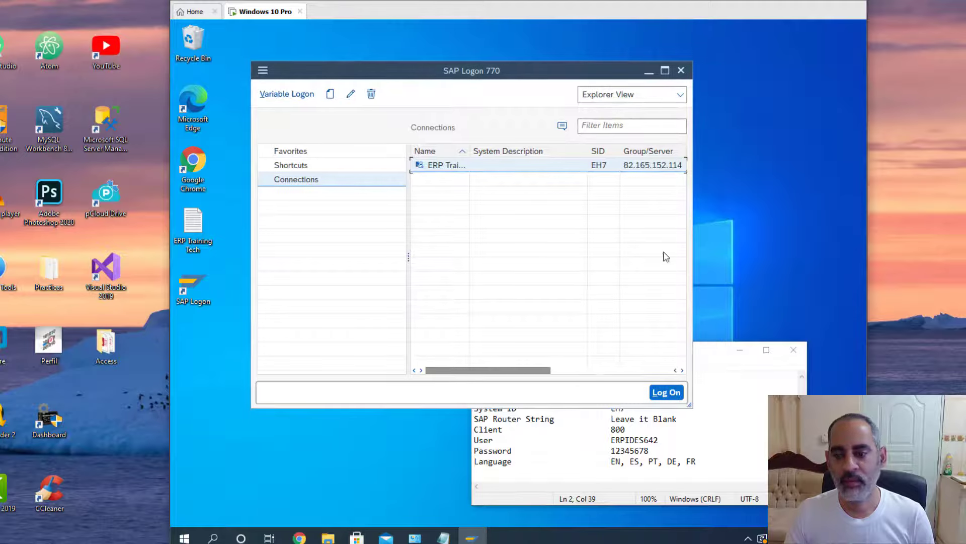
pyautogui.click(739, 350)
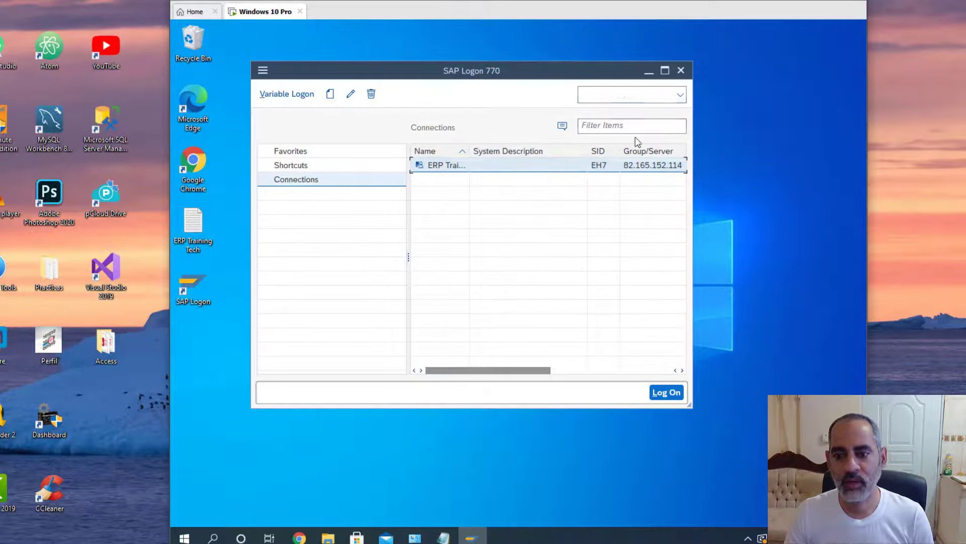
pyautogui.click(682, 96)
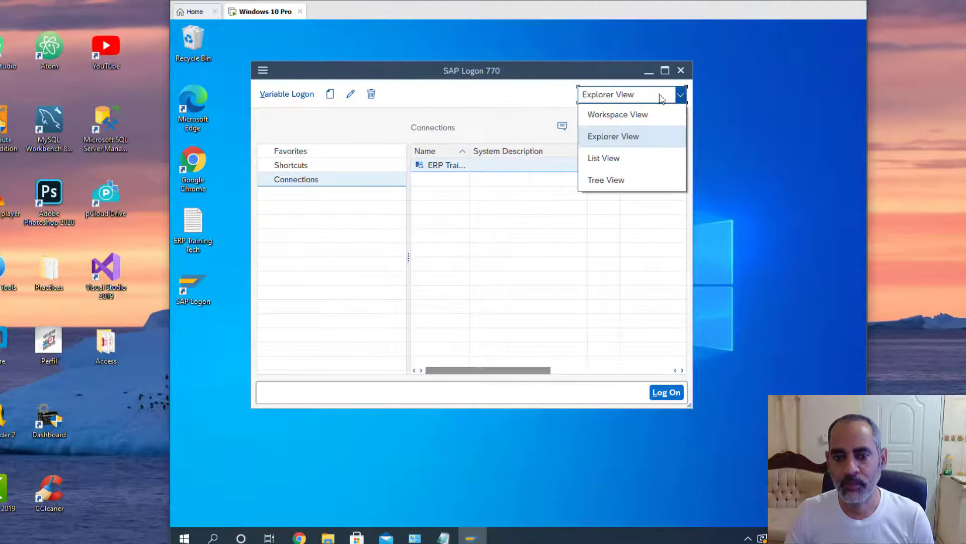
pyautogui.click(611, 181)
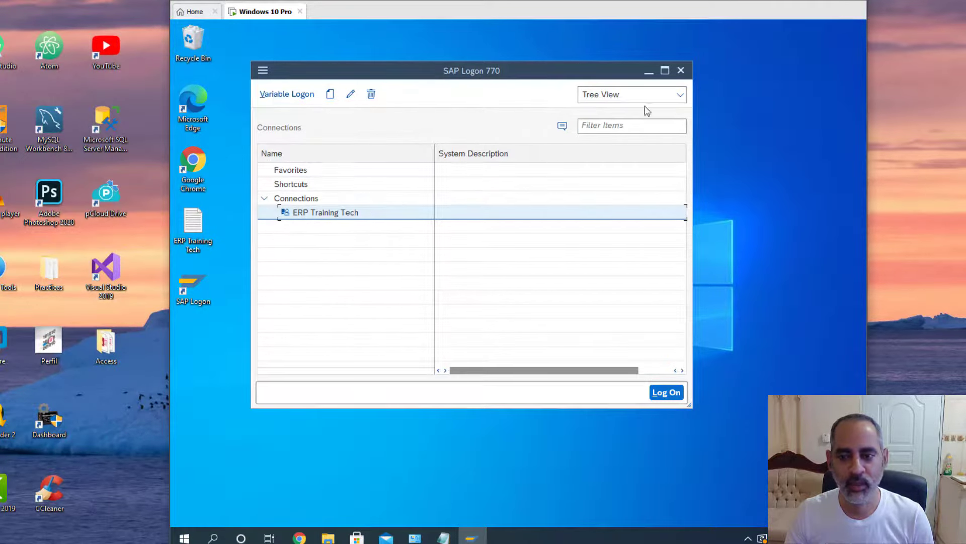
pyautogui.click(680, 95)
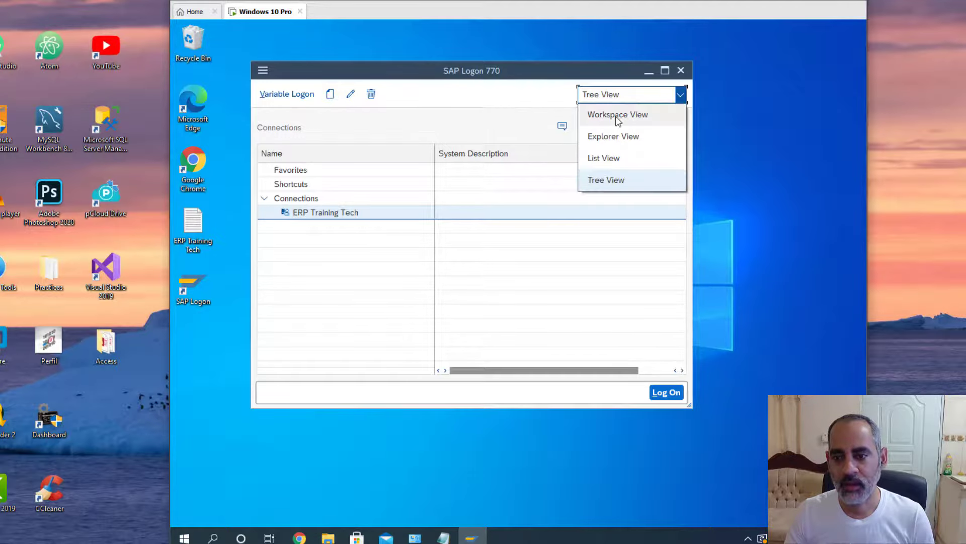
pyautogui.click(617, 119)
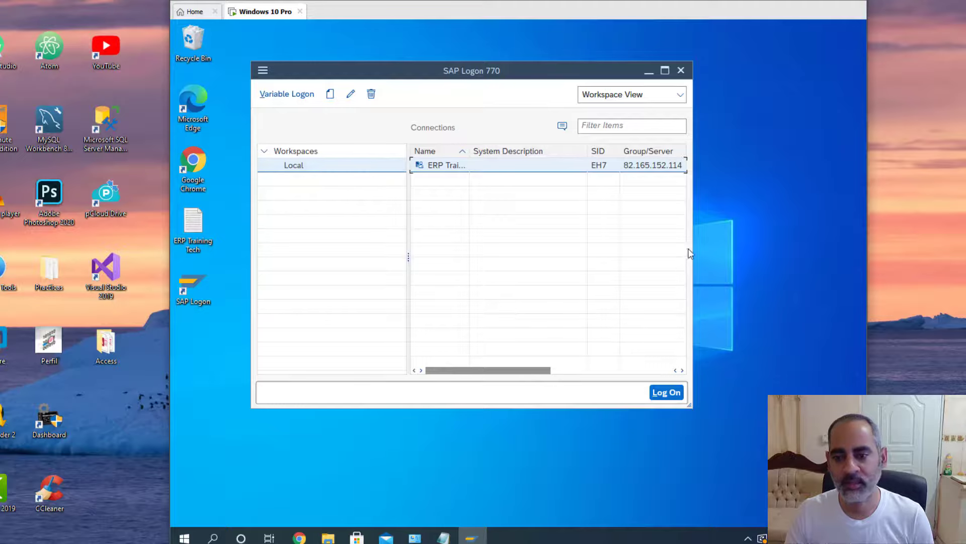
pyautogui.click(679, 96)
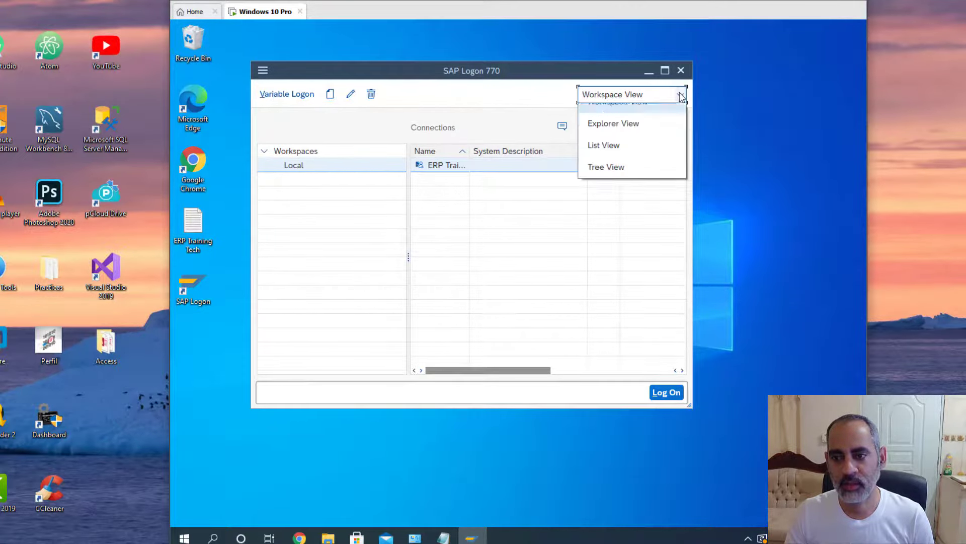
pyautogui.click(611, 136)
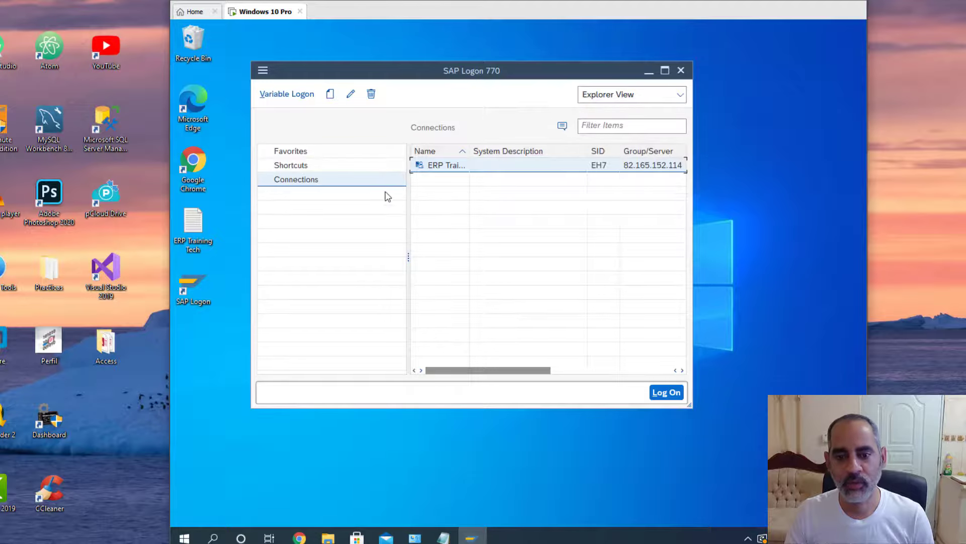
# Step: Preview the connections with a wider Name column and in List View and Tree View, returning to Explorer View
pyautogui.moveTo(470, 151); pyautogui.dragTo(513, 151)
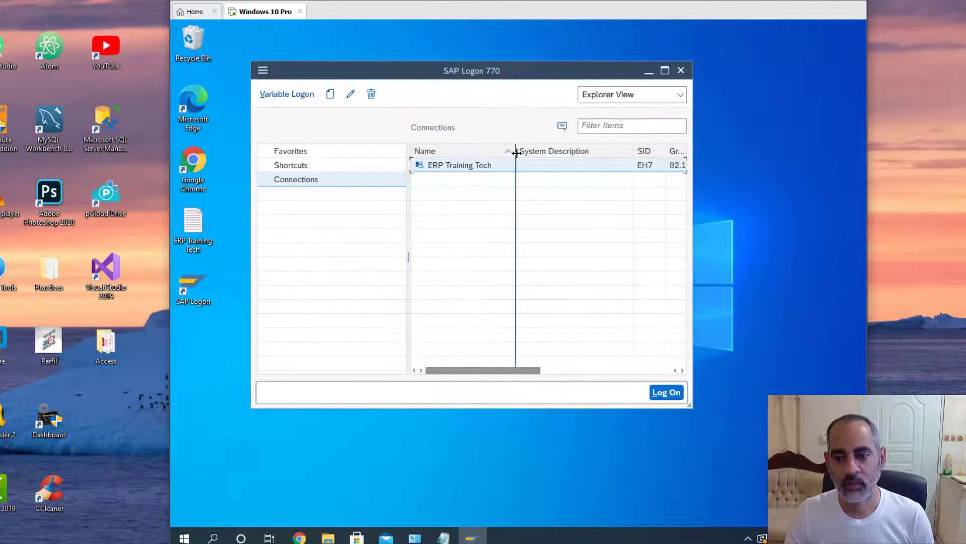
pyautogui.click(680, 95)
pyautogui.click(607, 161)
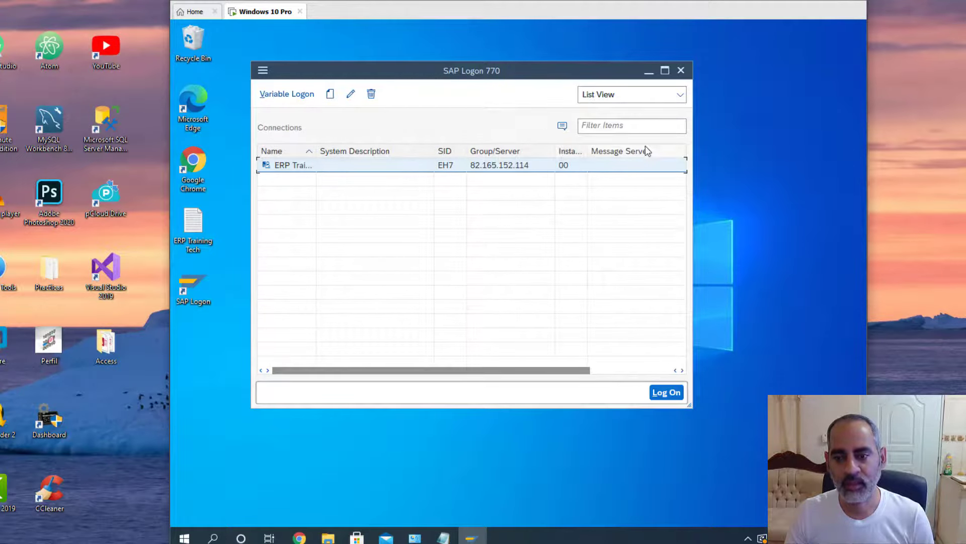
pyautogui.click(680, 95)
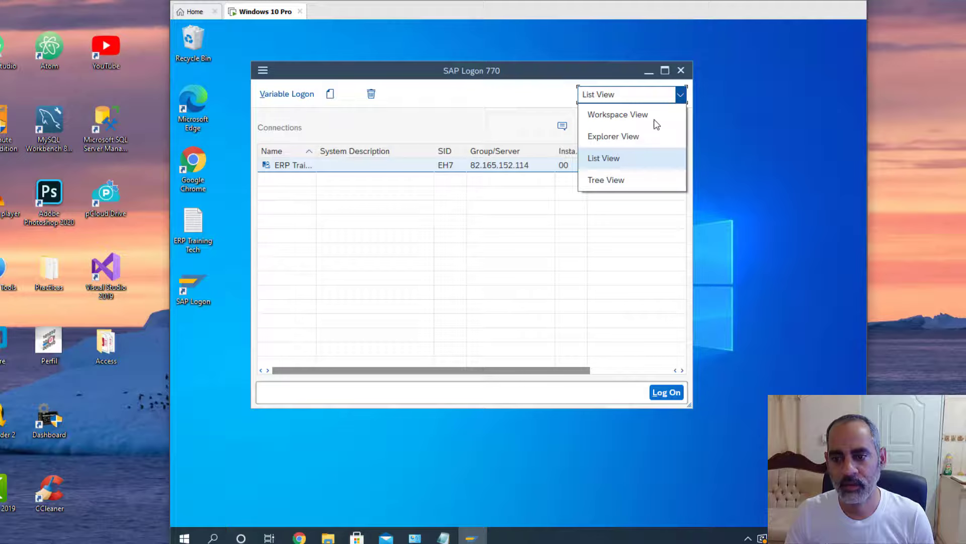
pyautogui.click(627, 180)
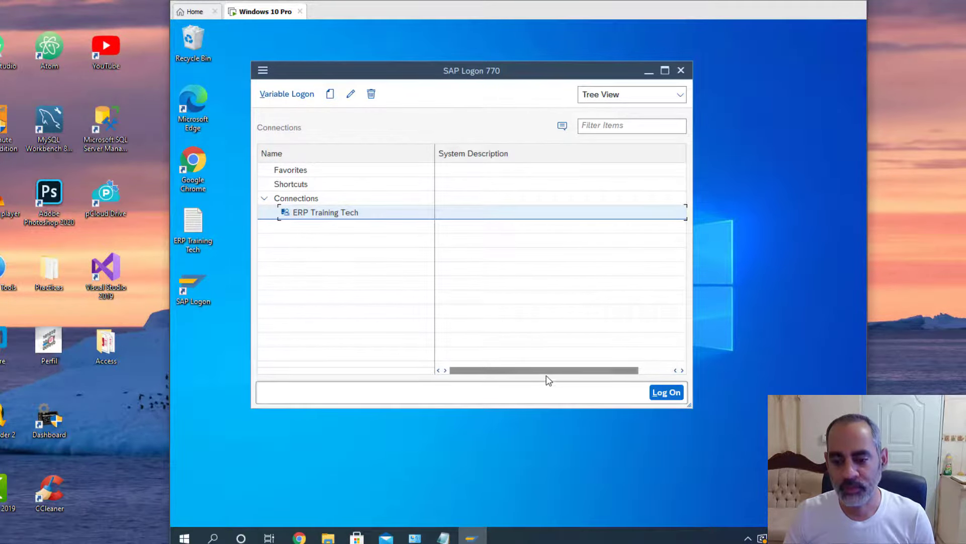
pyautogui.click(680, 95)
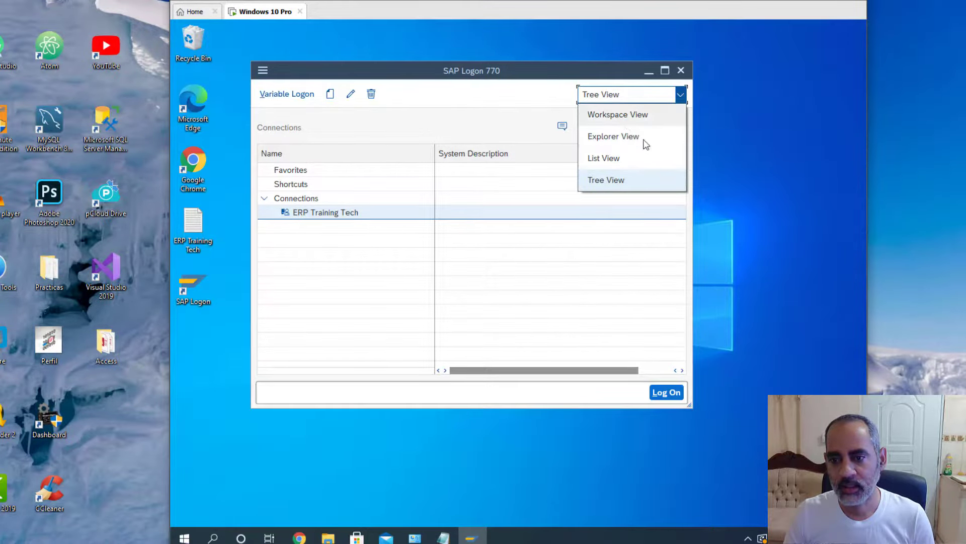
pyautogui.click(617, 137)
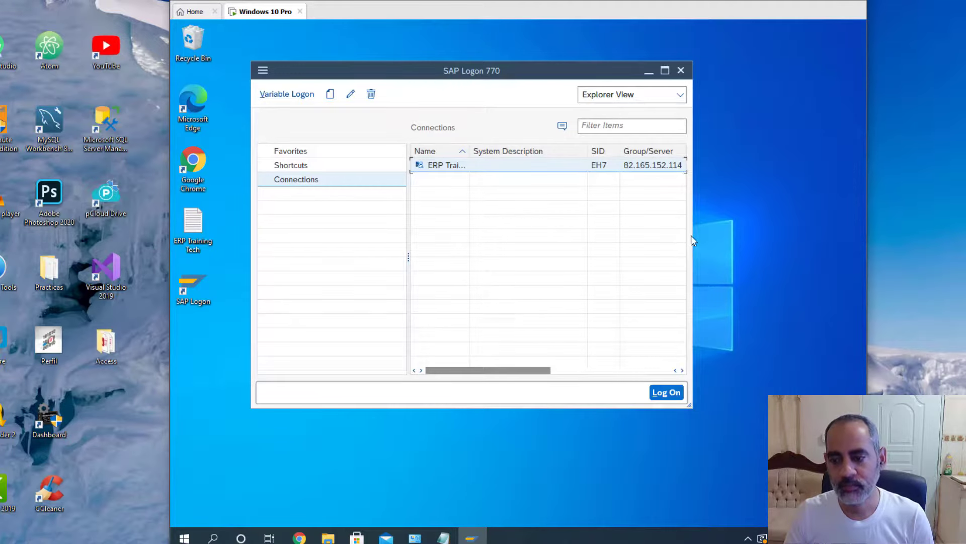
# Step: Widen the SAP Logon window and its Name column enough to show the full connection name
pyautogui.moveTo(693, 236); pyautogui.dragTo(770, 236)
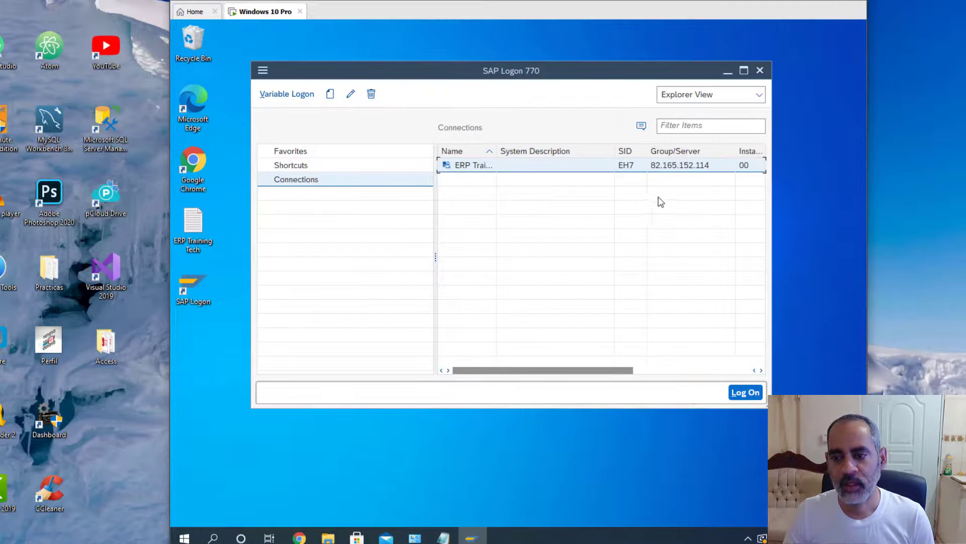
pyautogui.moveTo(498, 151); pyautogui.dragTo(548, 151)
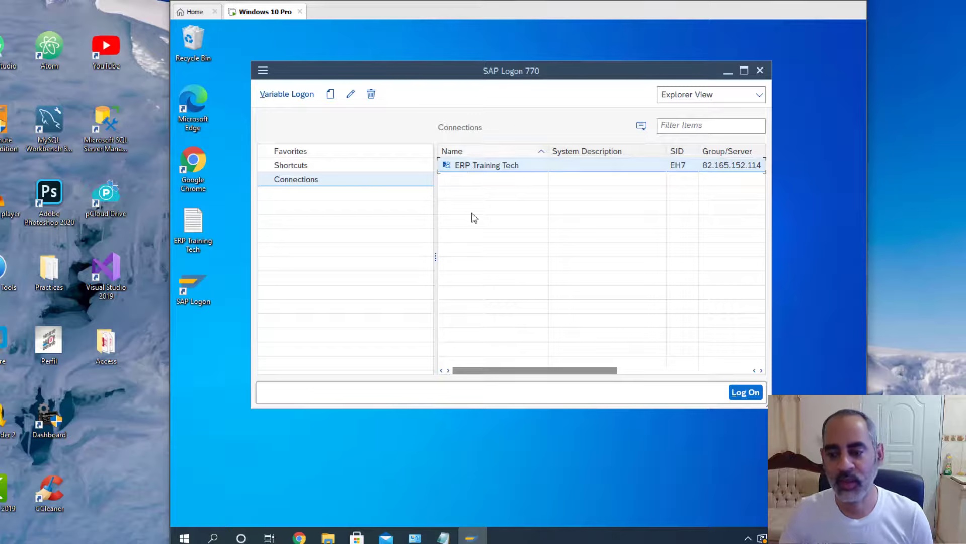
# Step: Open the logon screen of the ERP Training Tech connection and minimize the SAP Logon window
pyautogui.doubleClick(473, 166)
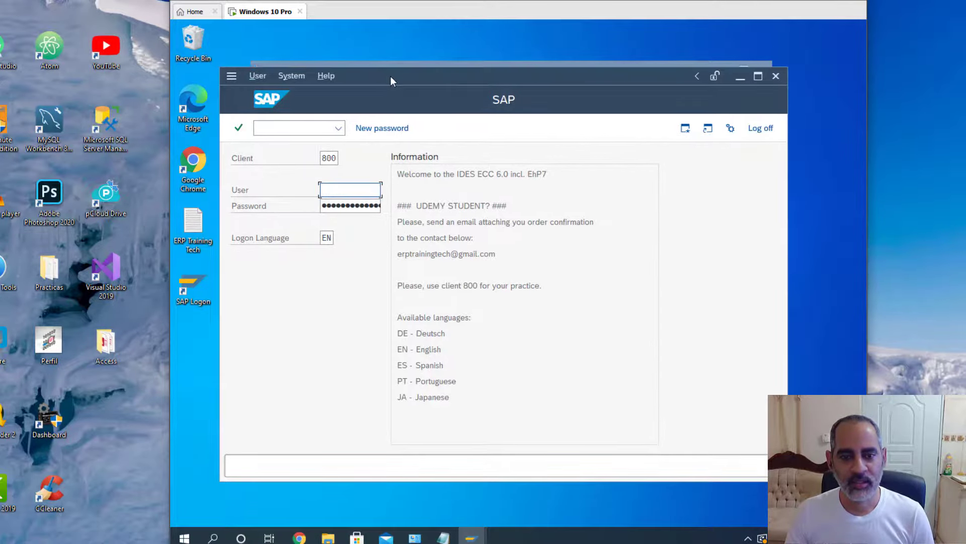
pyautogui.click(390, 77)
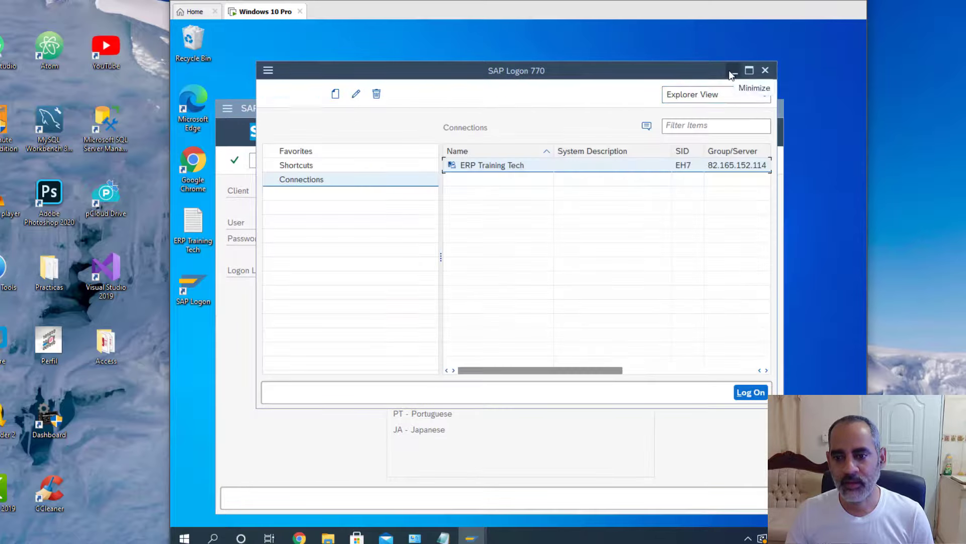
pyautogui.click(727, 71)
pyautogui.moveTo(455, 132); pyautogui.dragTo(491, 88)
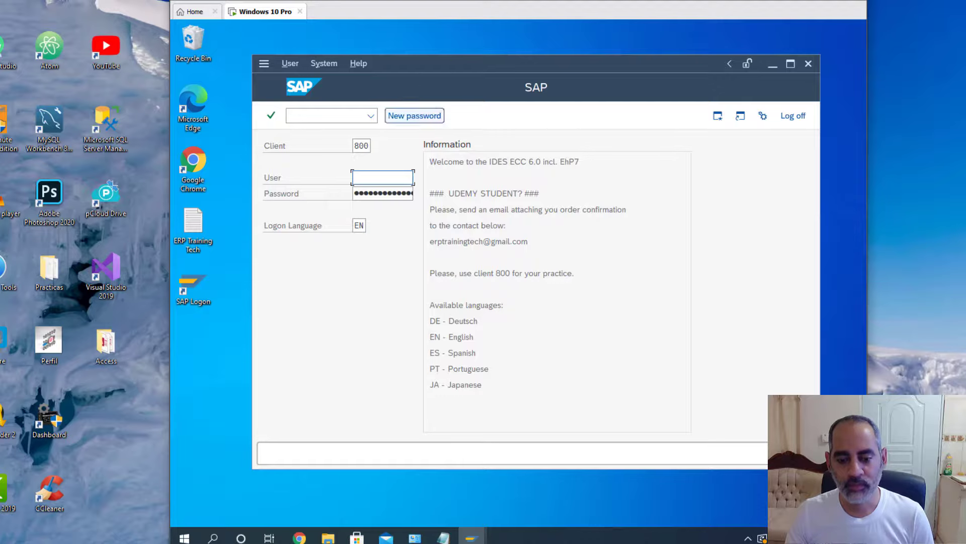
# Step: Reopen the text file and copy the account's user name into the User field of the logon screen
pyautogui.click(443, 537)
pyautogui.click(481, 500)
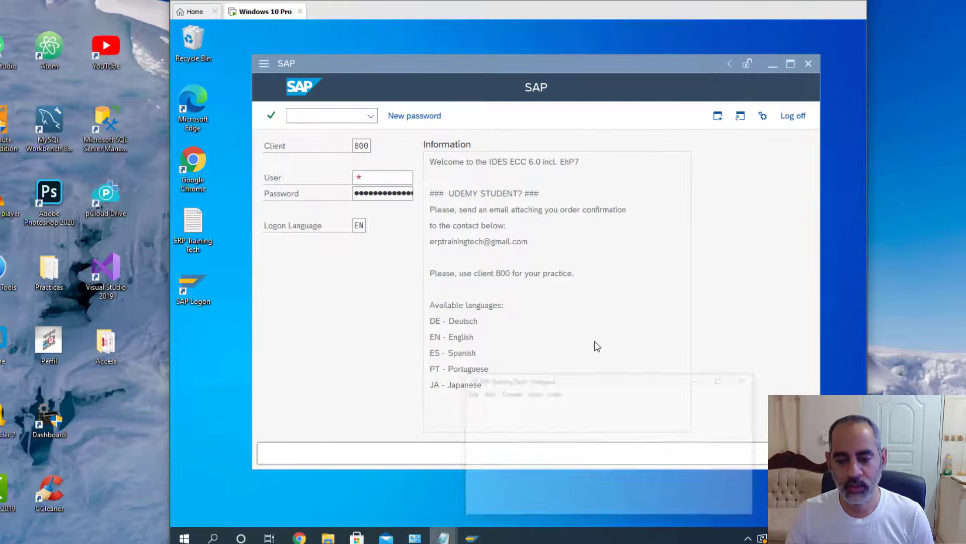
pyautogui.click(632, 440)
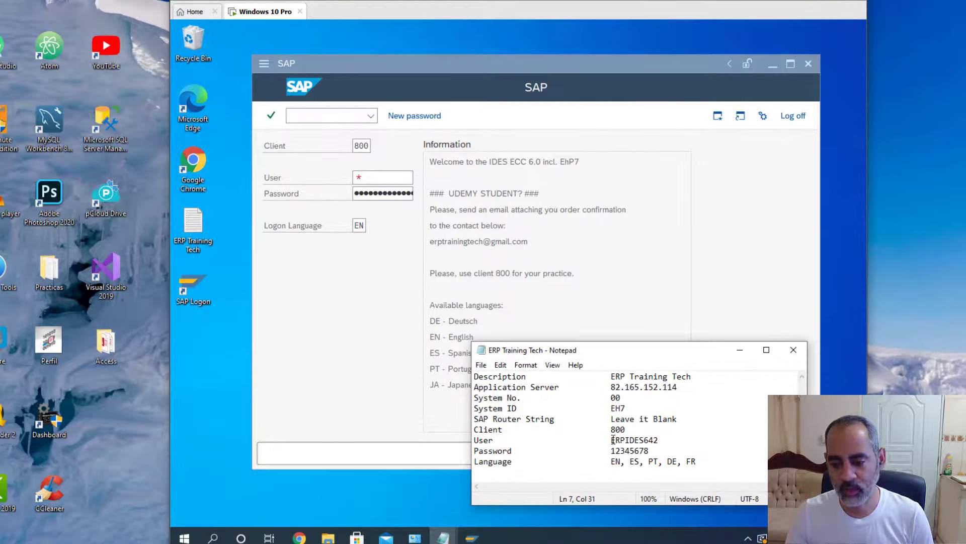
pyautogui.moveTo(610, 440); pyautogui.dragTo(663, 439)
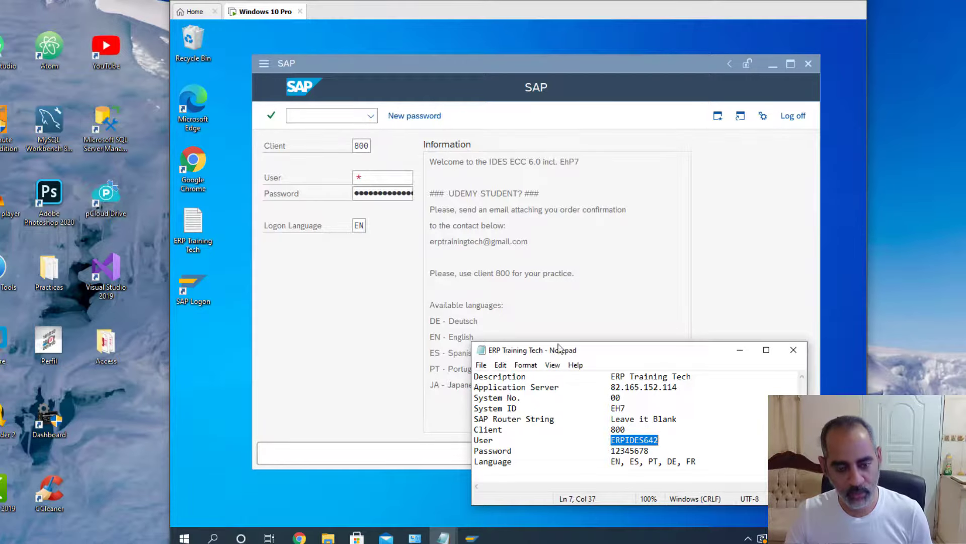
pyautogui.click(365, 178)
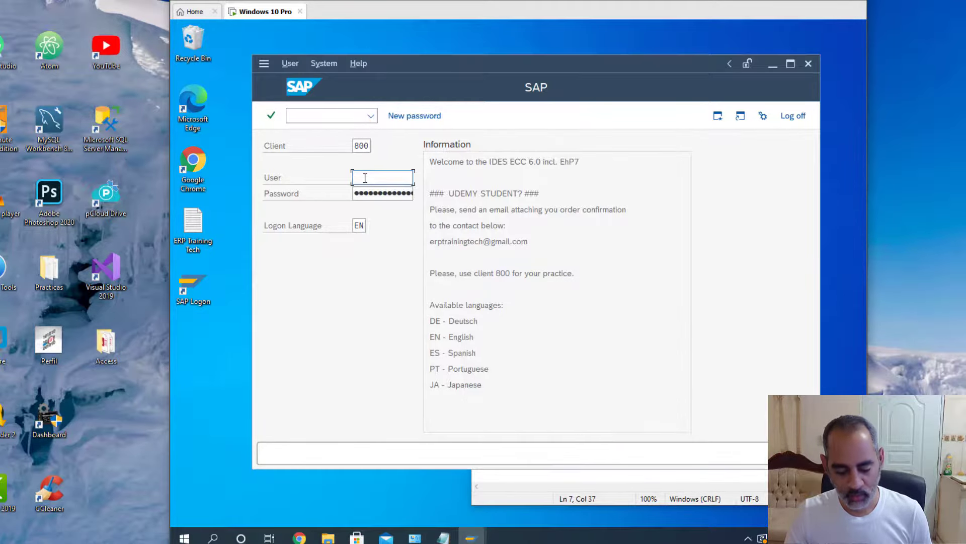
pyautogui.write('ERPIDES642')
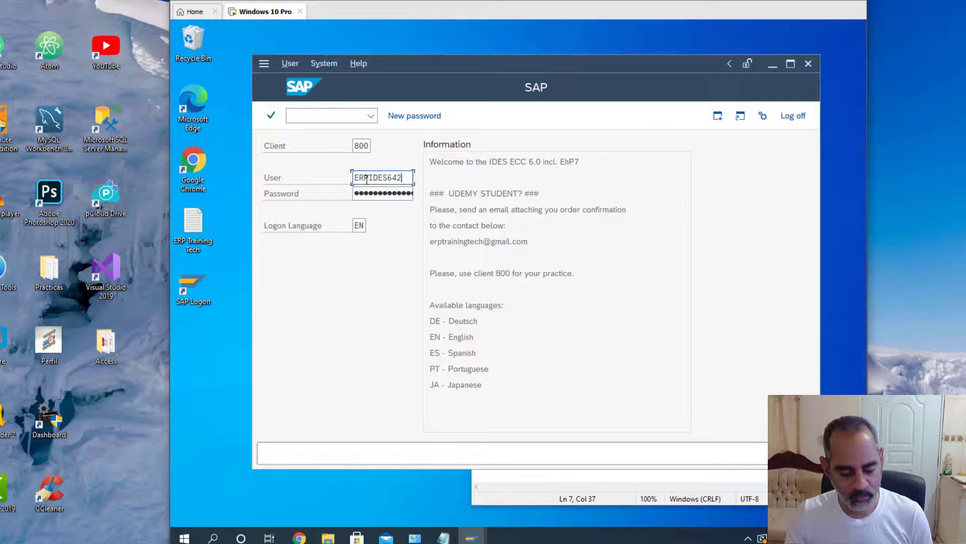
# Step: Try to log on with the account password from the text file entered in the Password field
pyautogui.hotkey('alt', 'Tab')
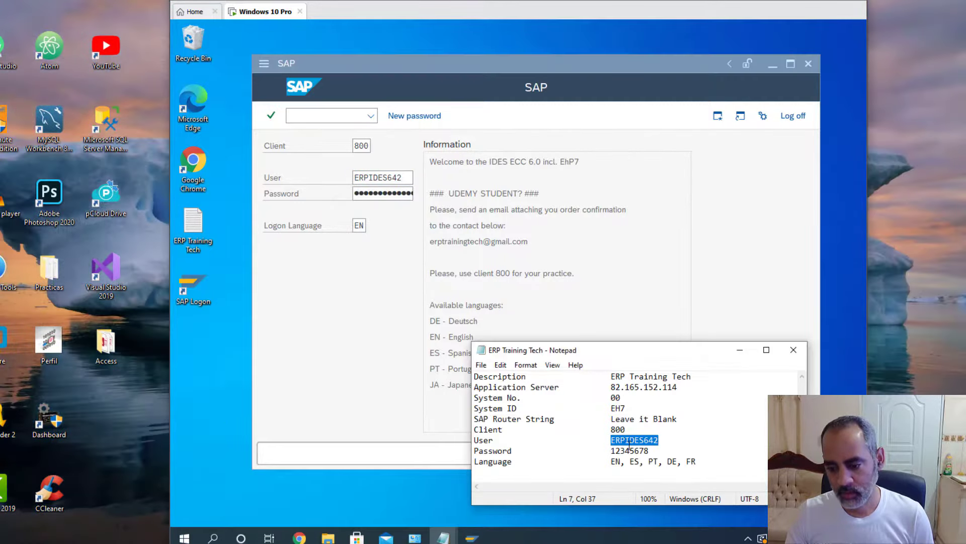
pyautogui.click(611, 451)
pyautogui.moveTo(612, 450); pyautogui.dragTo(650, 451)
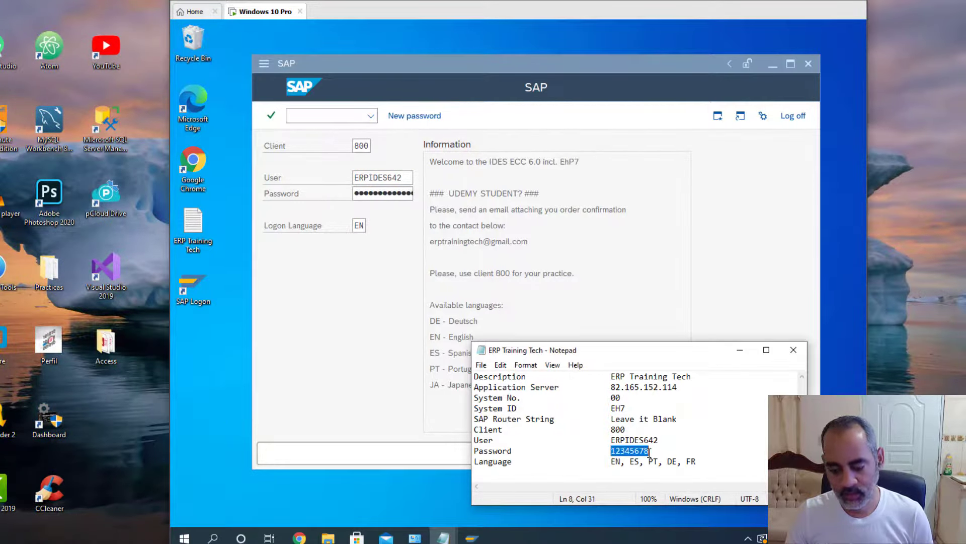
pyautogui.click(357, 193)
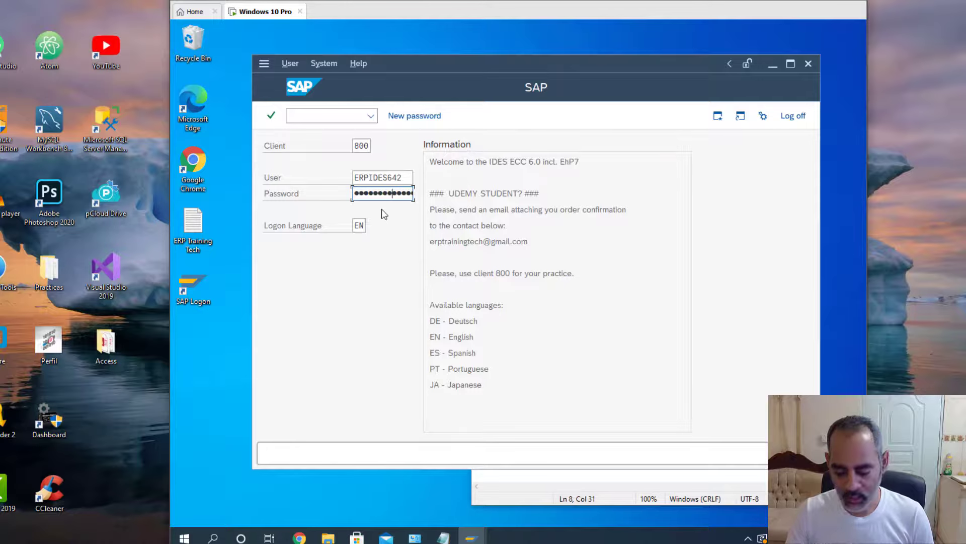
pyautogui.press('Return')
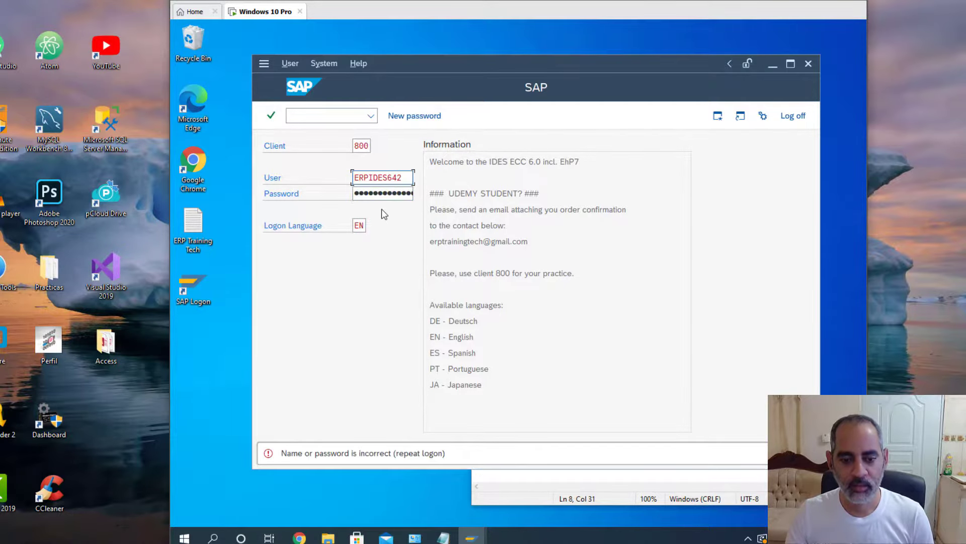